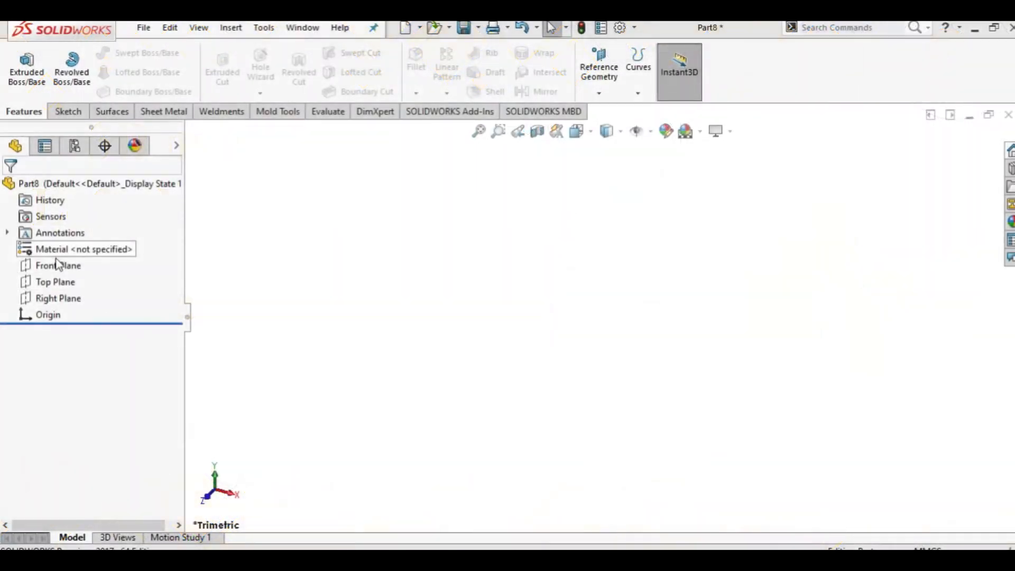
Sketch a center rectangle about 66 mm high on the Front Plane, centred on the origin.
left_click(58, 267)
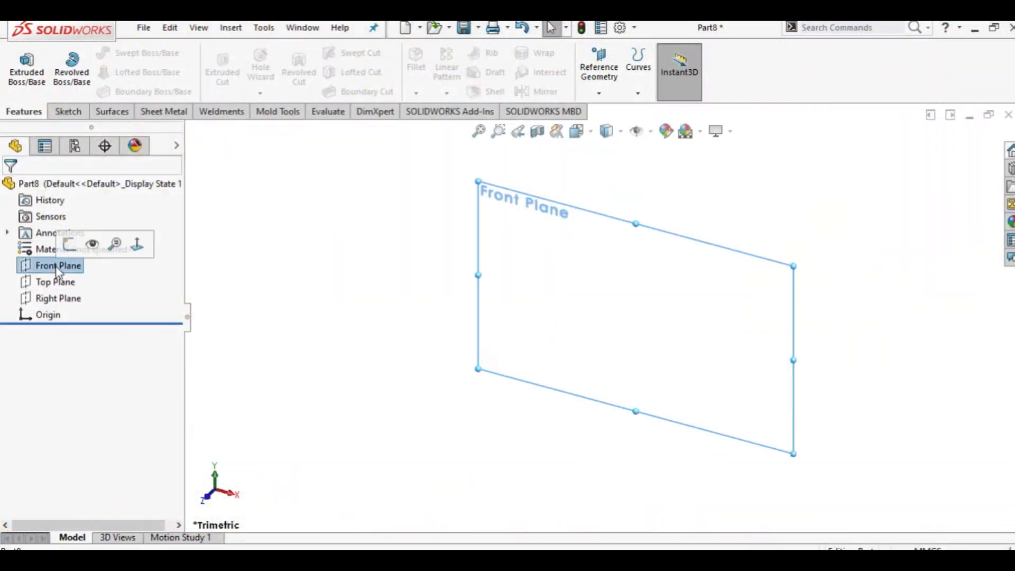
left_click(69, 247)
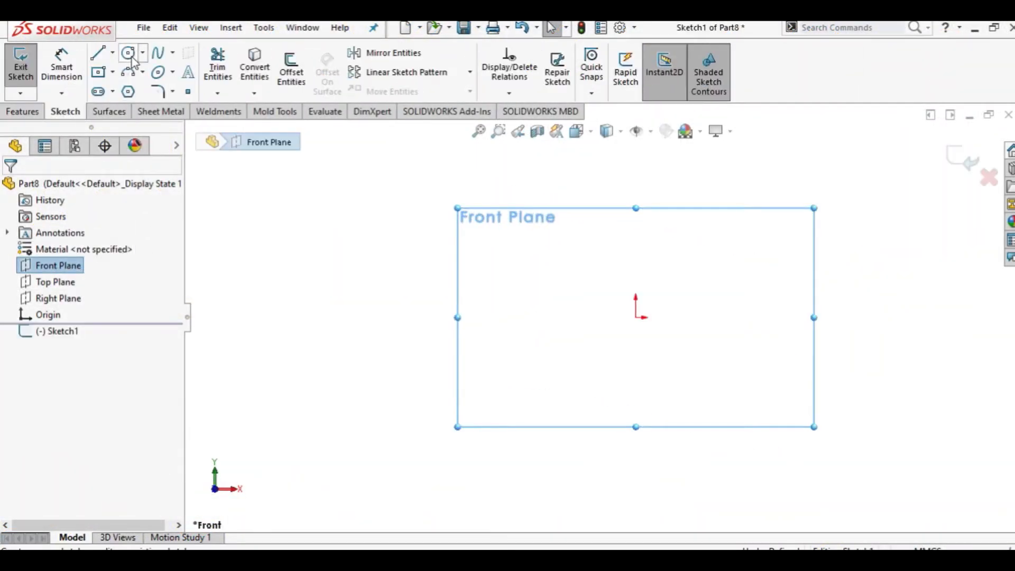
left_click(113, 73)
left_click(140, 109)
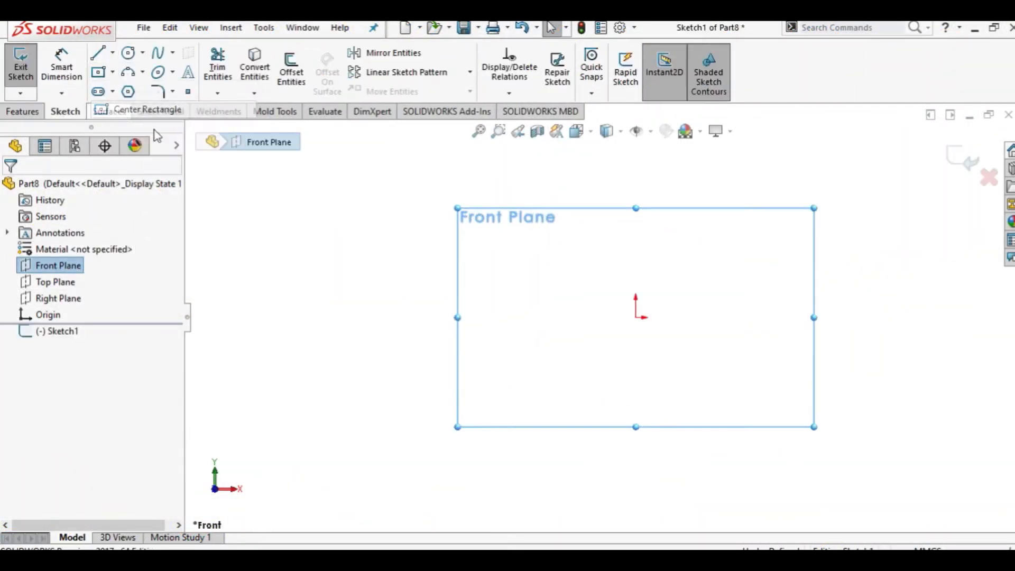
left_click(636, 318)
left_click(702, 383)
right_click(494, 233)
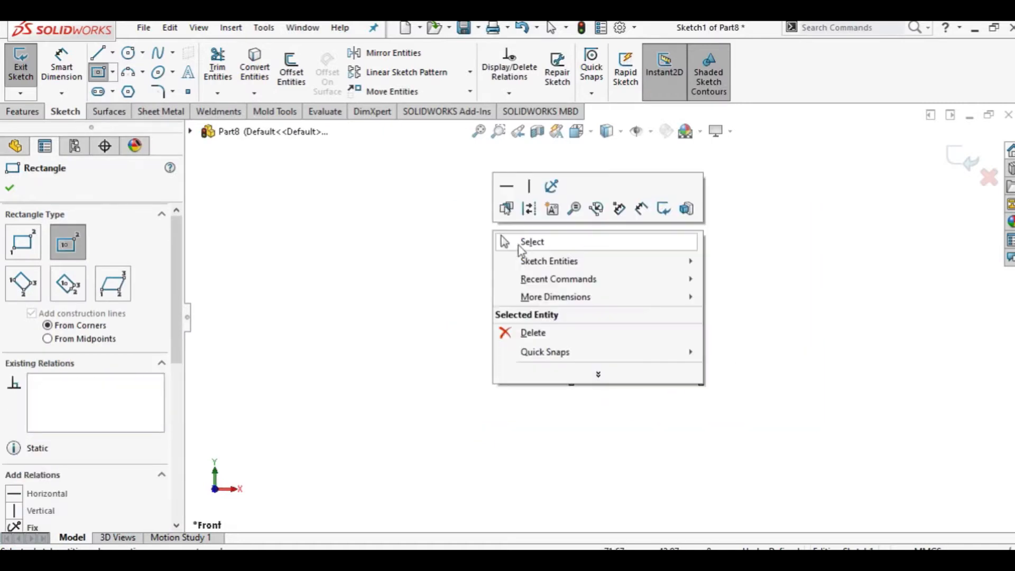
left_click(518, 242)
Dimension the rectangle's vertical side at 100 mm.
left_click(62, 68)
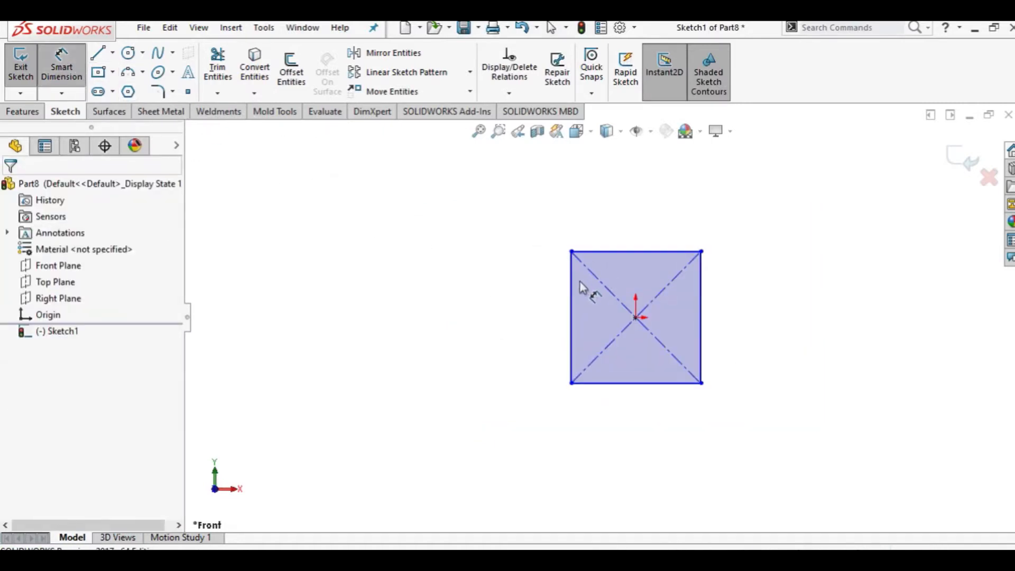
left_click(571, 296)
left_click(536, 301)
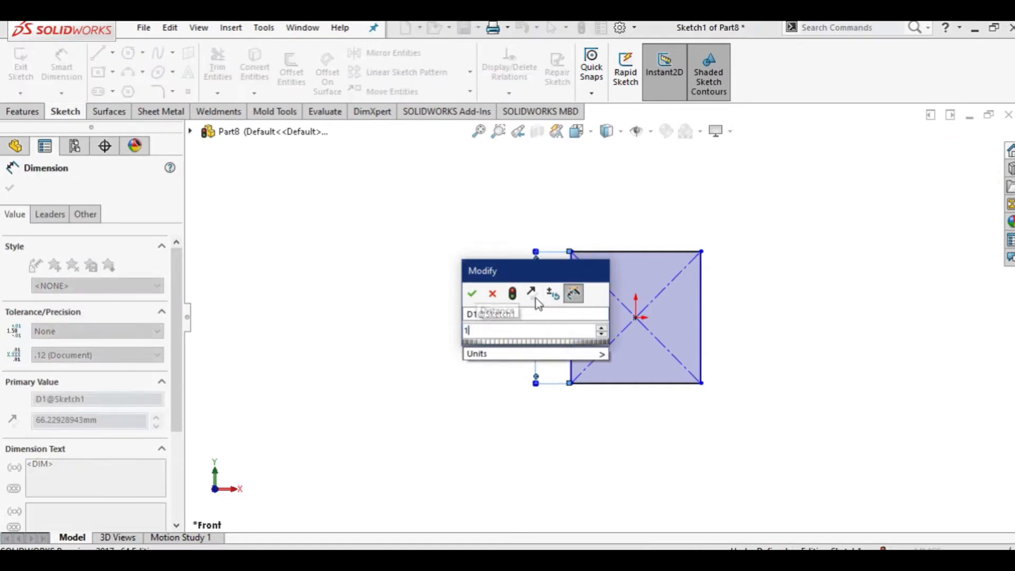
type("100")
key("Return")
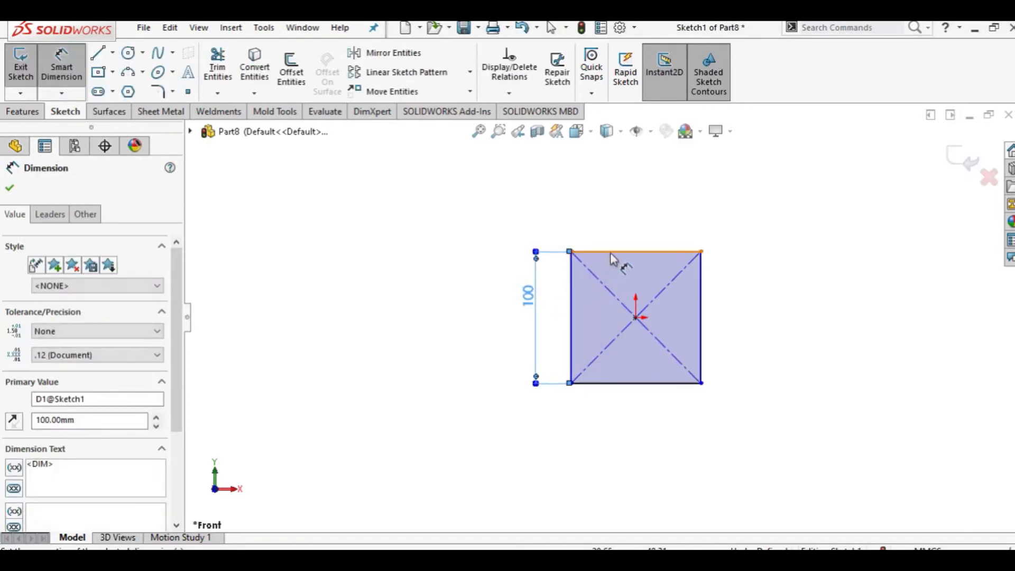
Dimension the rectangle's horizontal side at 200 mm and exit the sketch.
left_click(610, 252)
left_click(610, 242)
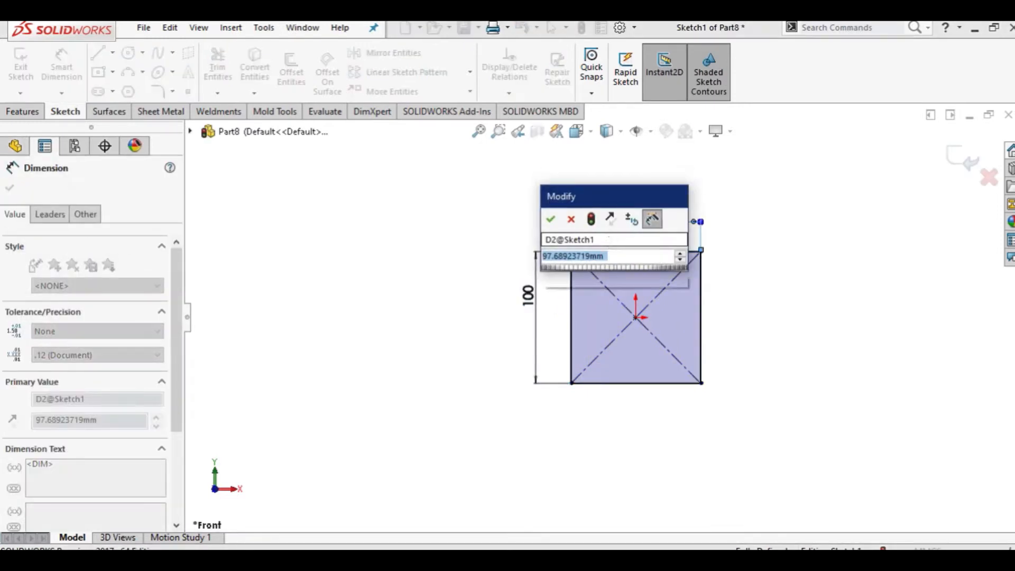
type("200")
key("Return")
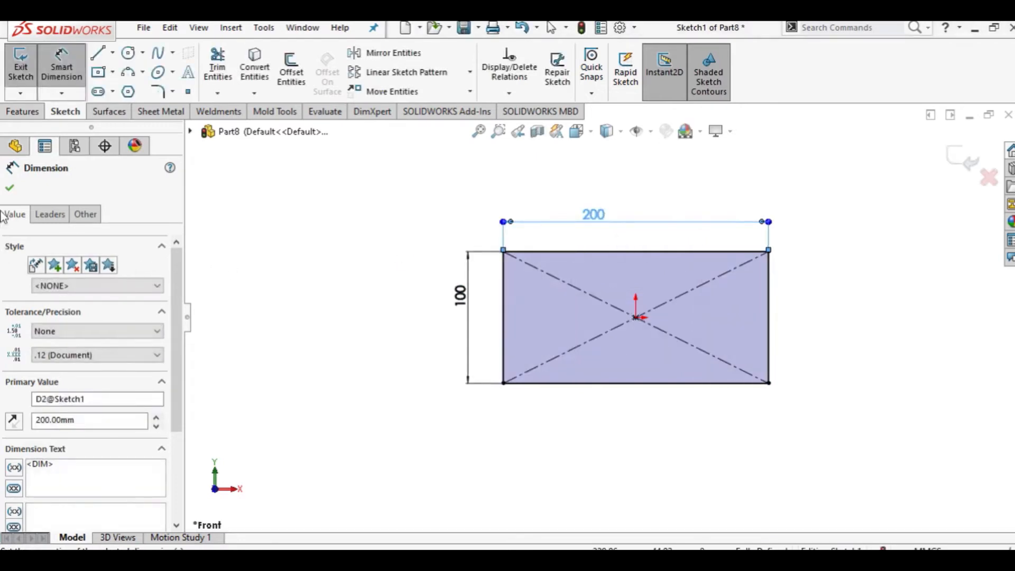
key("Escape")
key("Escape")
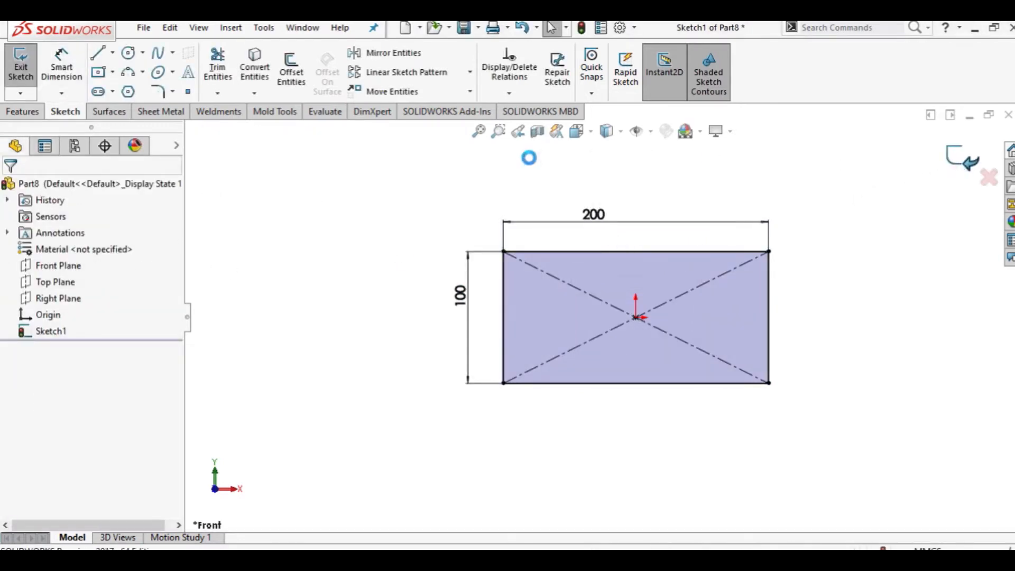
Create a reference plane offset 50 mm from the Front Plane.
left_click(68, 266)
left_click(600, 94)
left_click(610, 112)
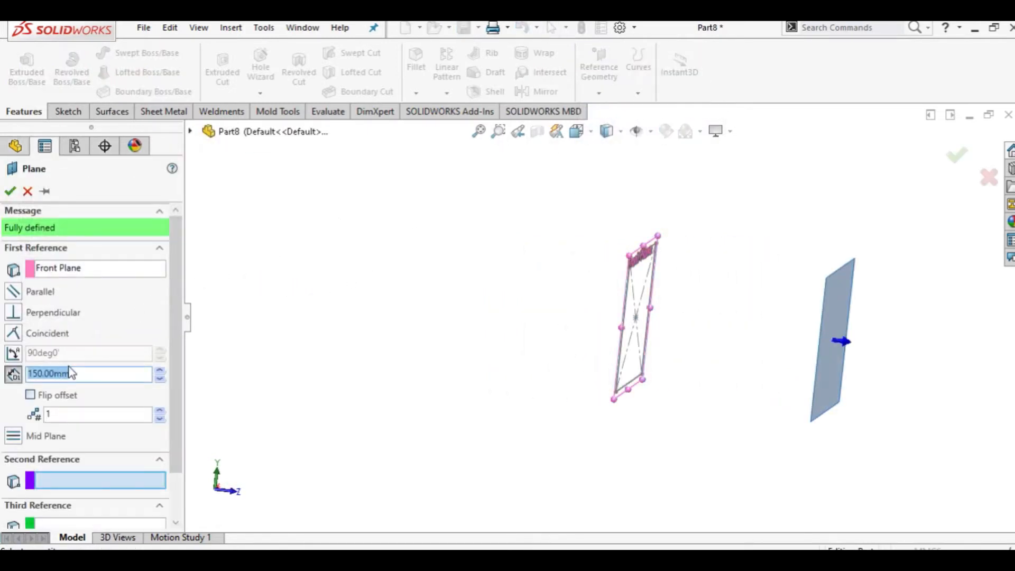
type("50")
key("Return")
left_click(9, 192)
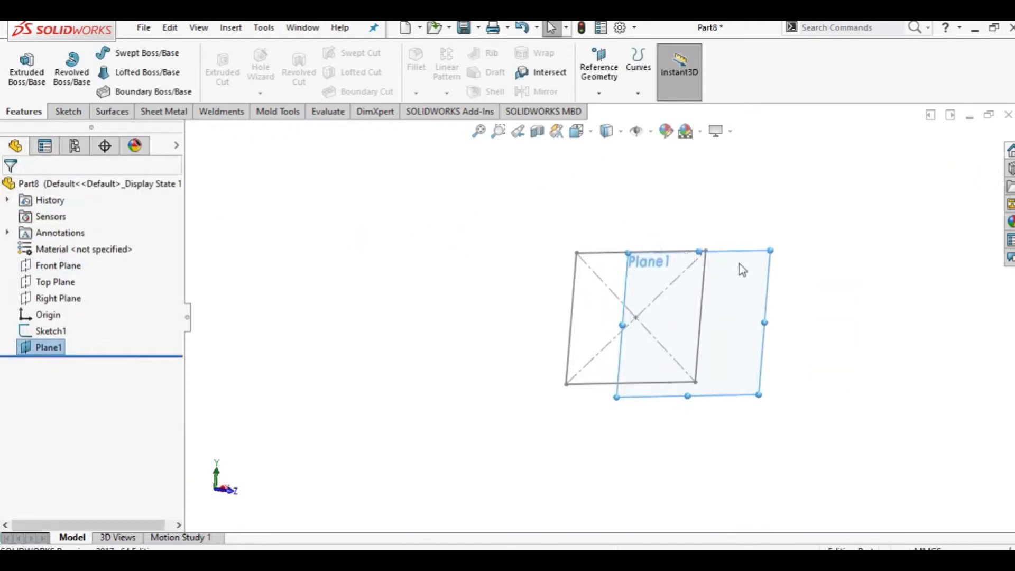
Sketch a circle about 68 mm in diameter on the offset plane, centred on the origin.
right_click(753, 269)
left_click(781, 243)
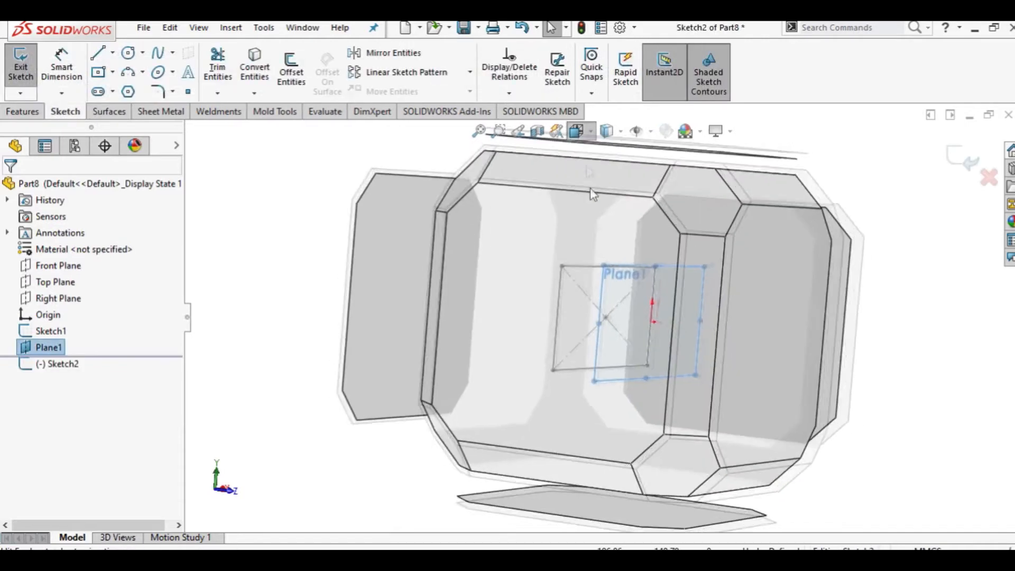
left_click(128, 53)
left_click(603, 318)
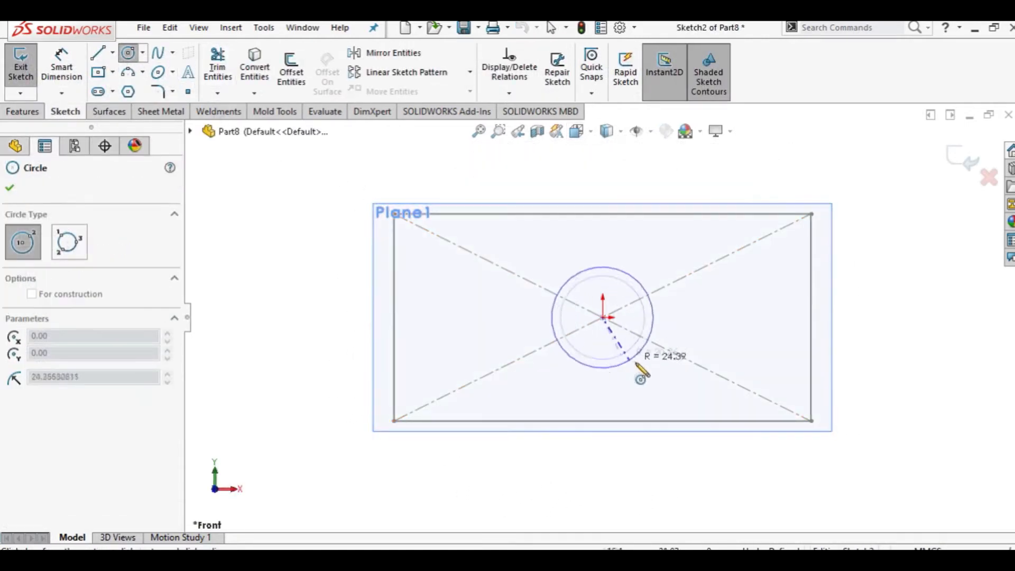
left_click(643, 375)
right_click(573, 196)
left_click(588, 197)
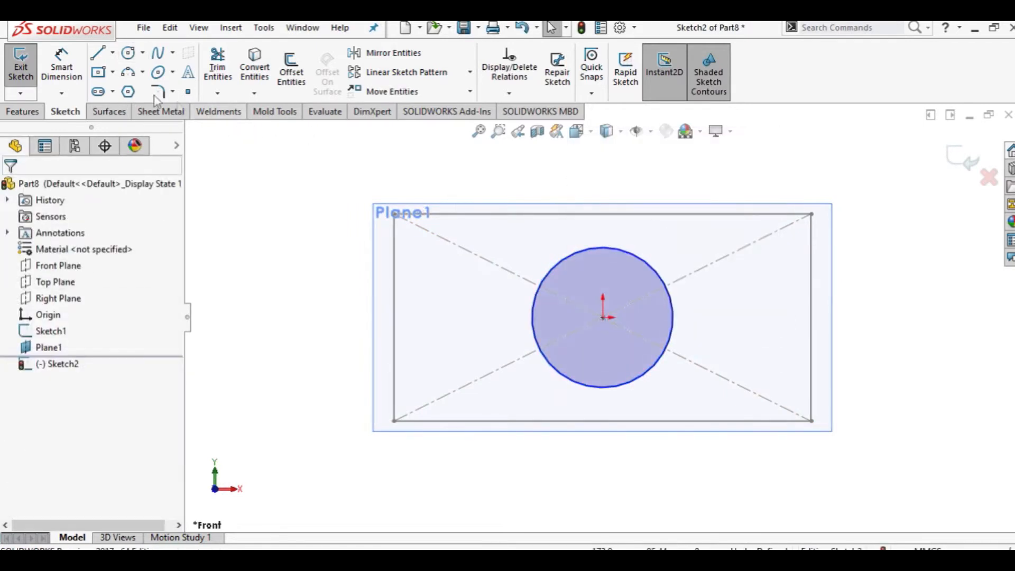
Dimension the circle's diameter at 80 mm and exit the sketch.
left_click(67, 75)
left_click(546, 292)
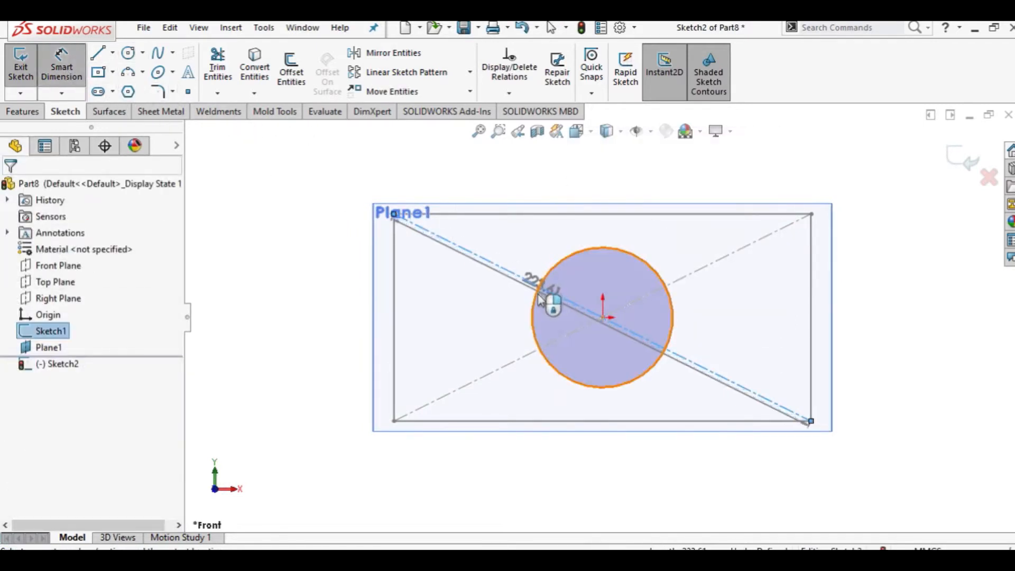
key("Escape")
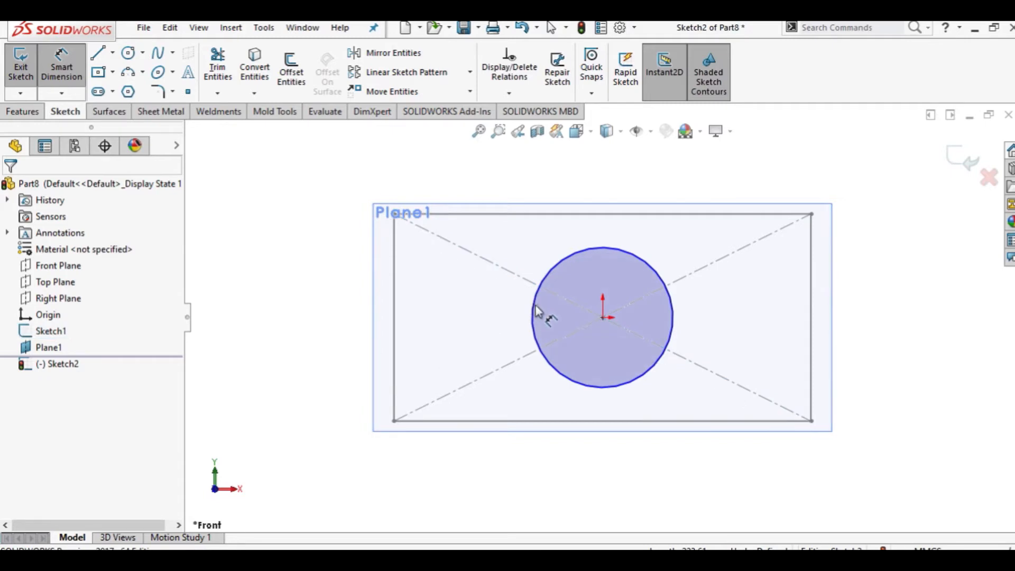
left_click(534, 314)
left_click(501, 329)
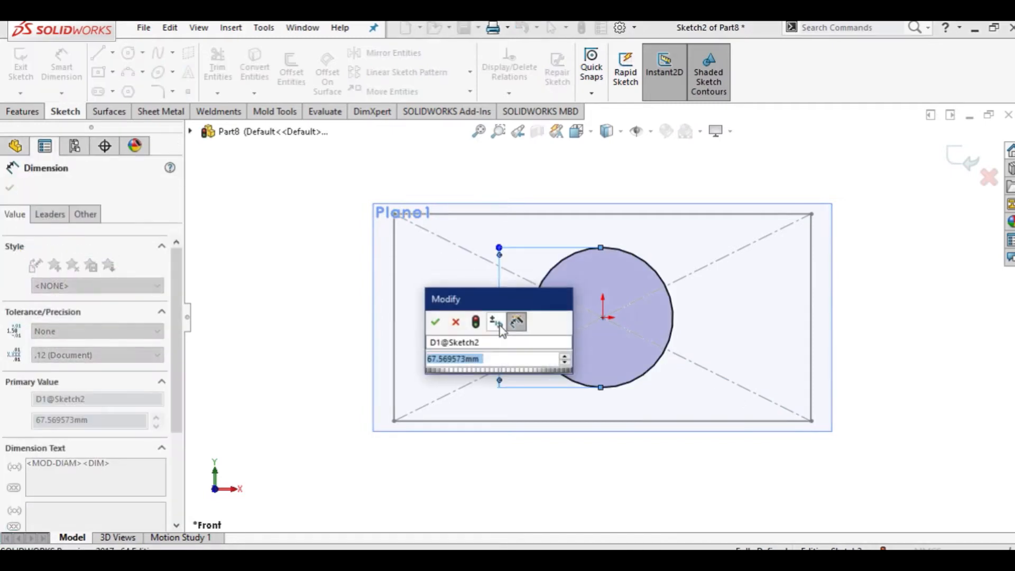
type("80")
key("Return")
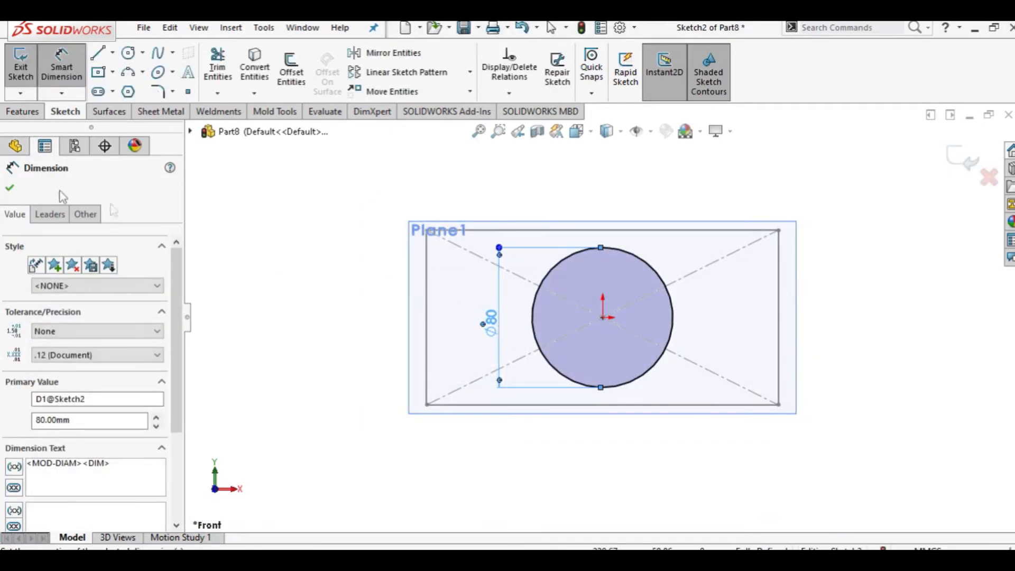
left_click(8, 189)
Create a second reference plane offset 100 mm from Plane1, on the side away from the rectangle.
scroll(655, 236, "up", 1)
middle_click_drag(658, 236, 735, 231)
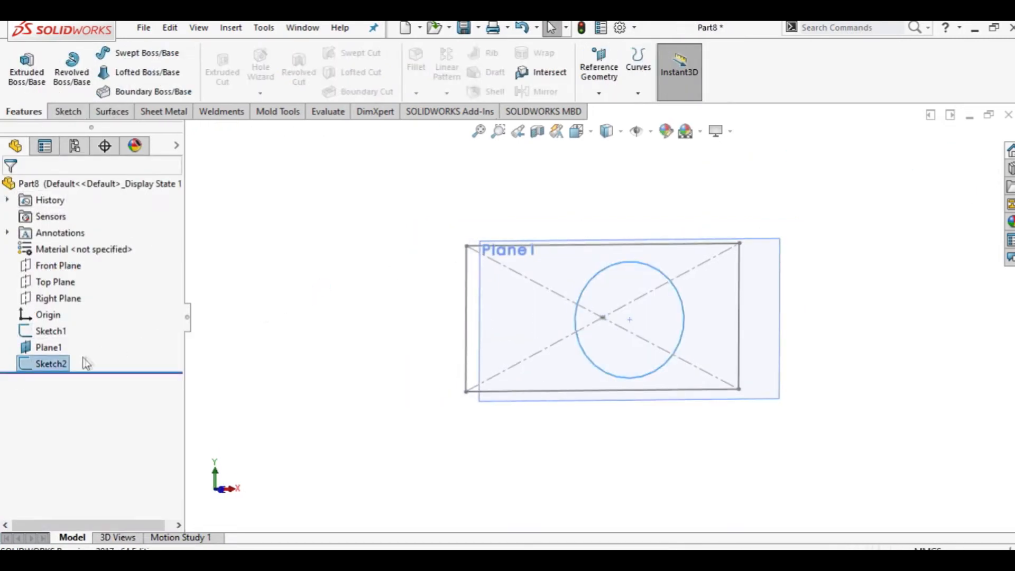
left_click(49, 347)
middle_click_drag(296, 279, 370, 284)
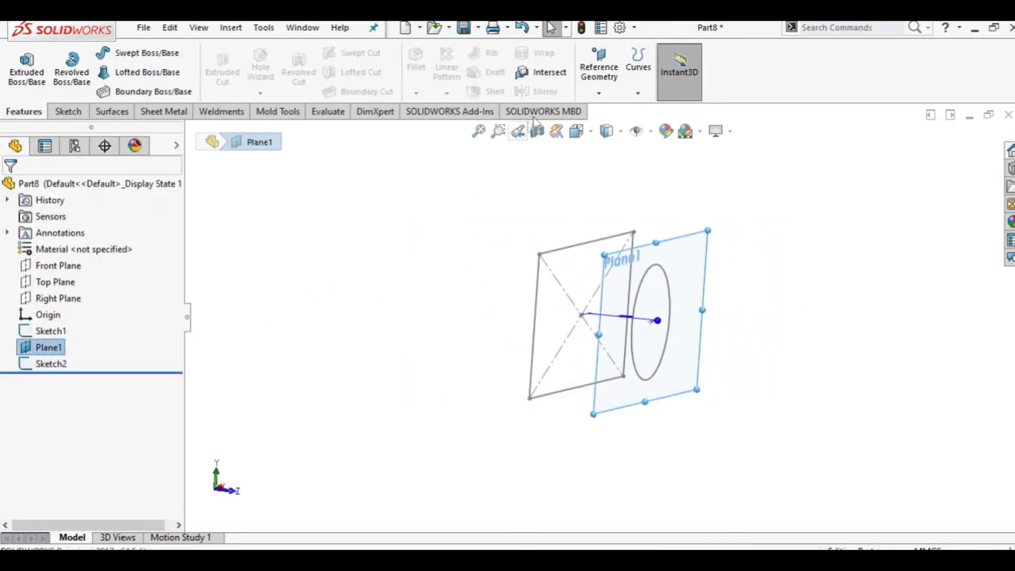
left_click(600, 95)
left_click(611, 112)
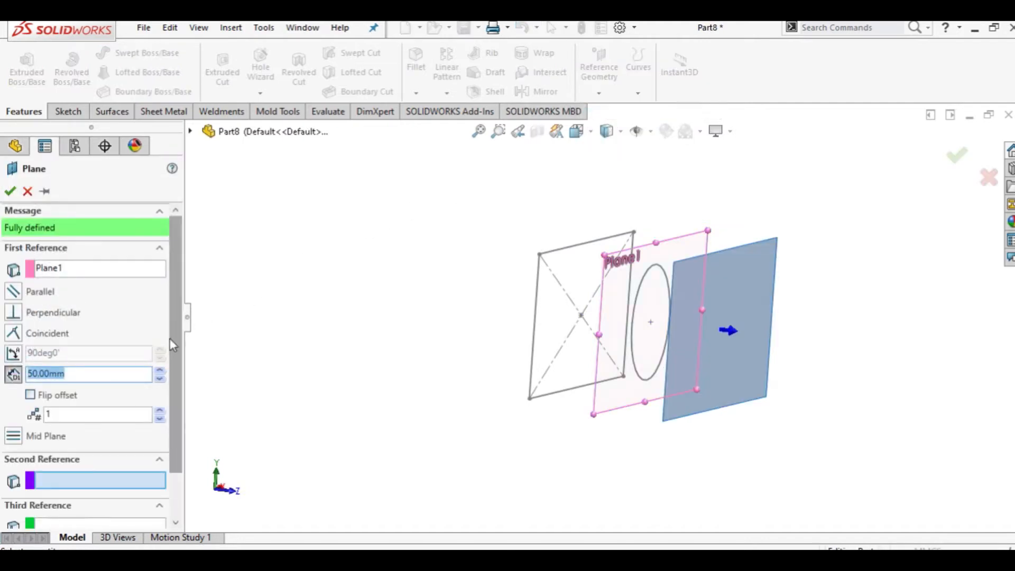
type("100")
key("Return")
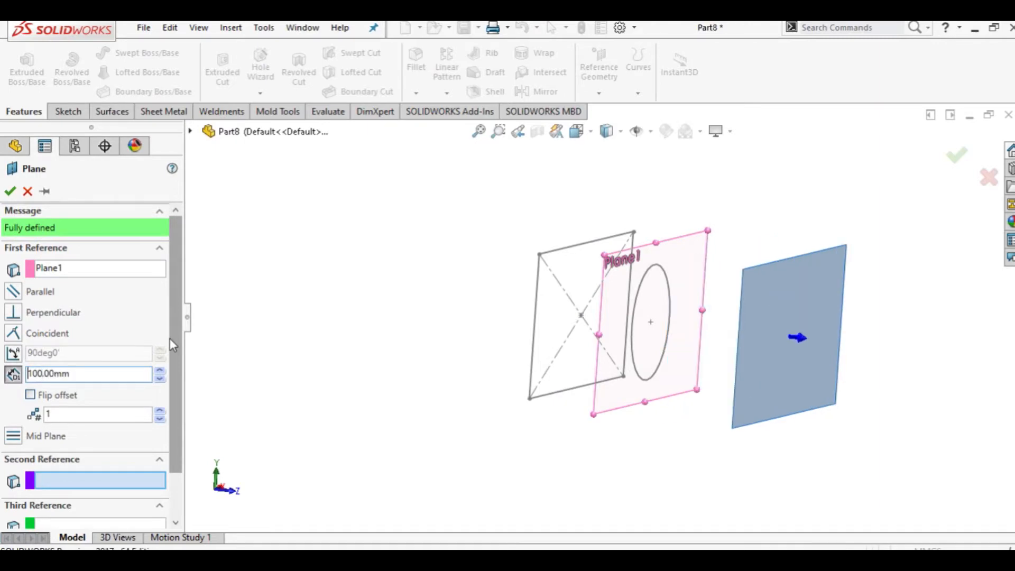
left_click(9, 193)
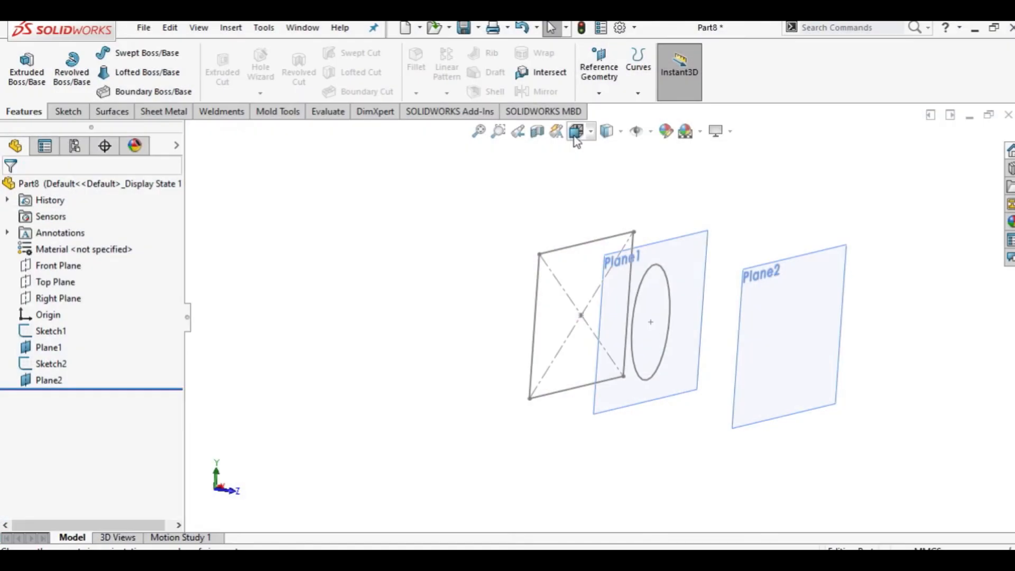
Sketch a center rectangle about 170 mm wide and 160 mm high on Plane2, centred on the origin.
right_click(822, 275)
left_click(855, 247)
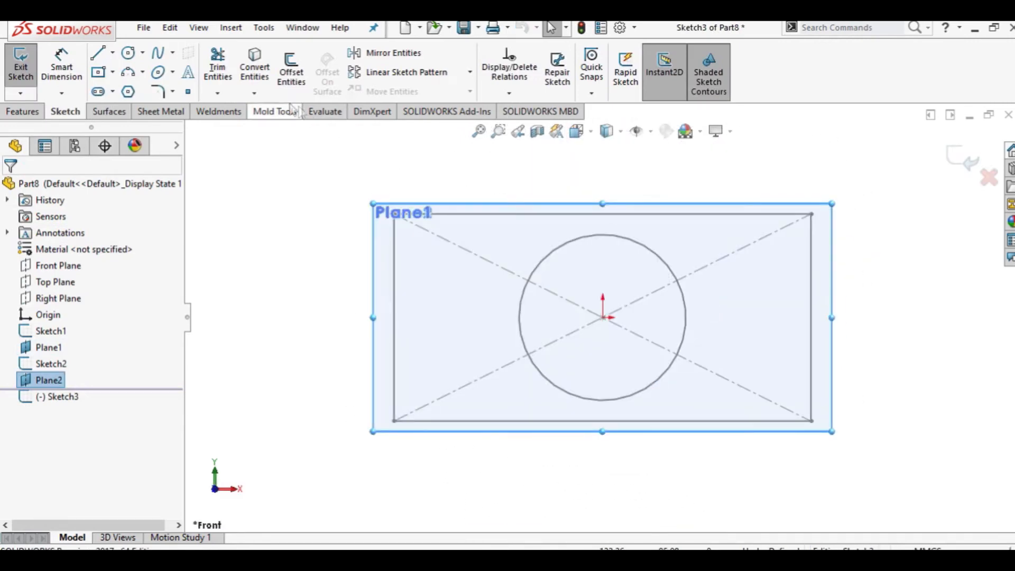
left_click(99, 73)
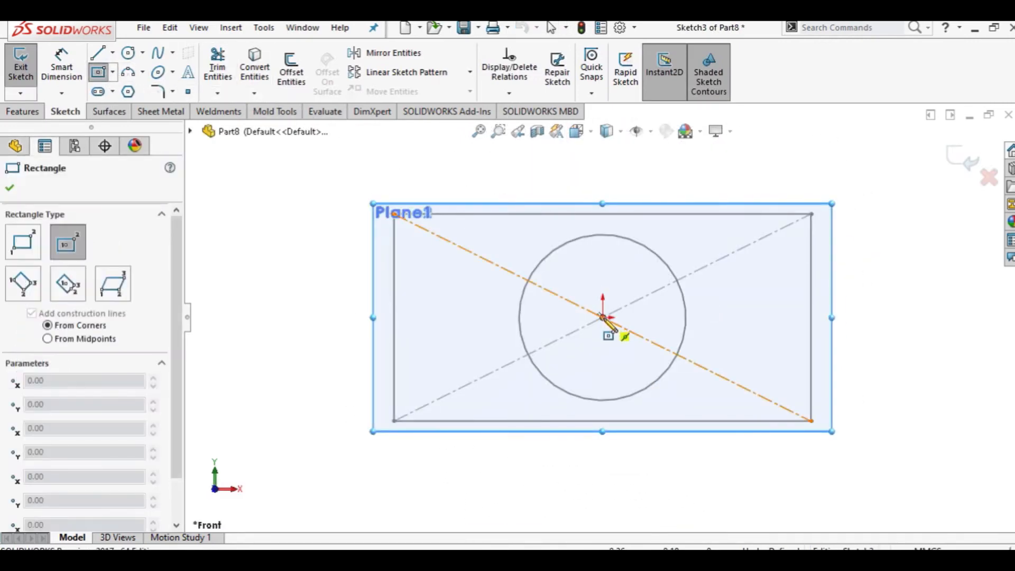
left_click(603, 318)
scroll(764, 456, "up", 2)
left_click(751, 456)
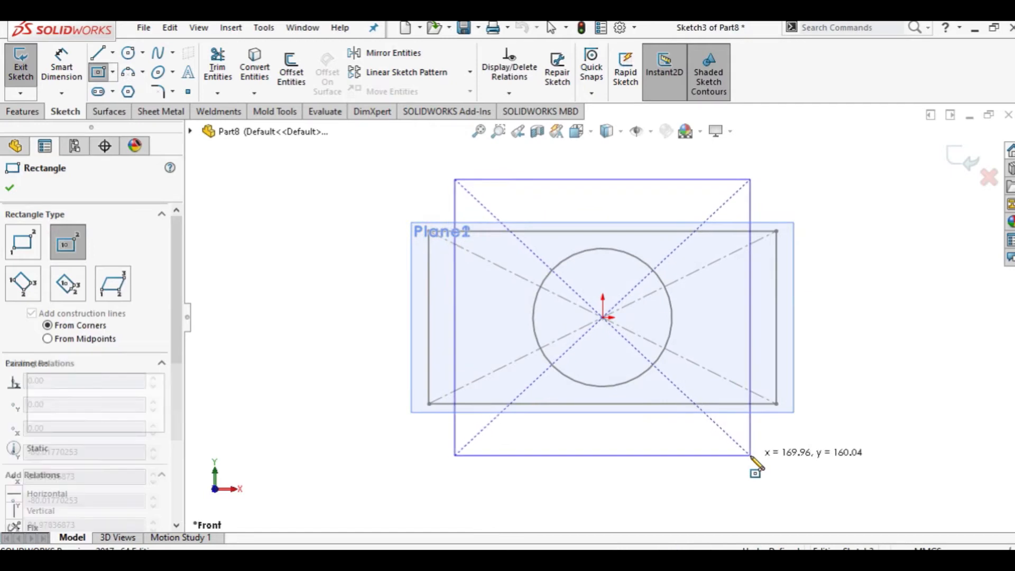
right_click(274, 290)
left_click(290, 290)
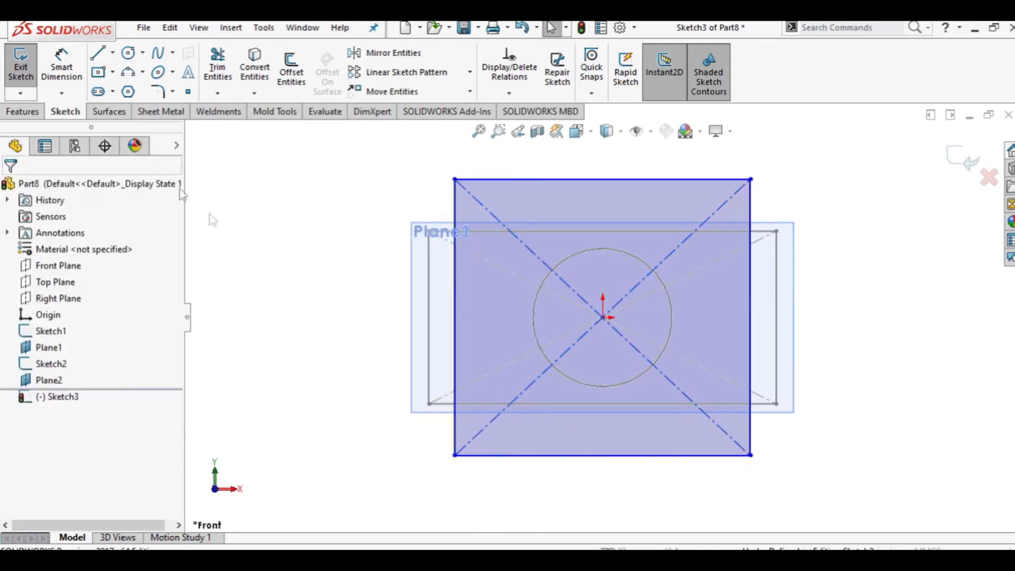
Dimension the Plane2 rectangle's vertical side at 150 mm.
left_click(58, 74)
left_click(455, 217)
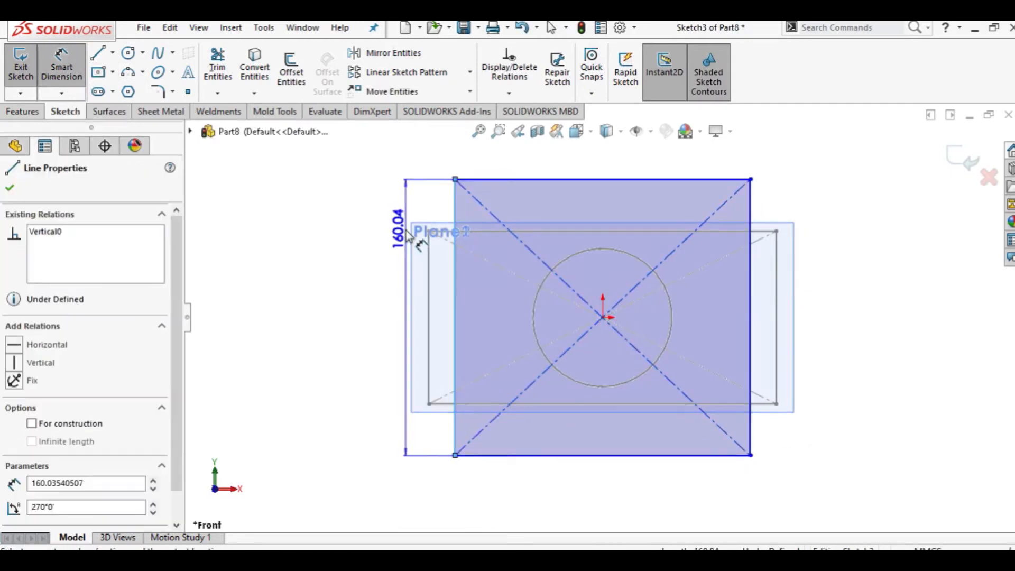
left_click(406, 232)
type("150")
key("Return")
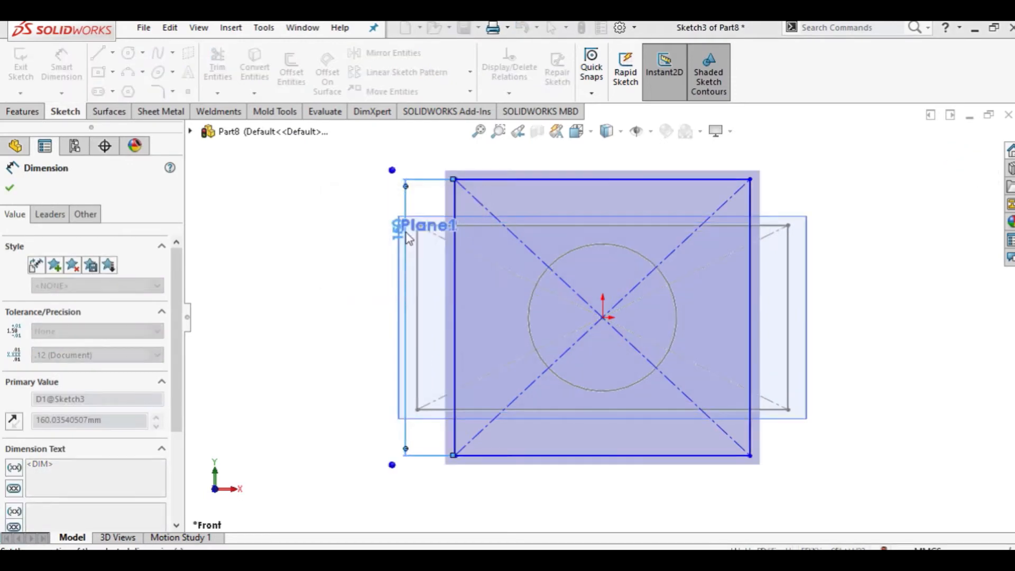
Dimension the Plane2 rectangle's horizontal side at 150 mm and leave the dimension tool.
left_click(640, 180)
left_click(633, 168)
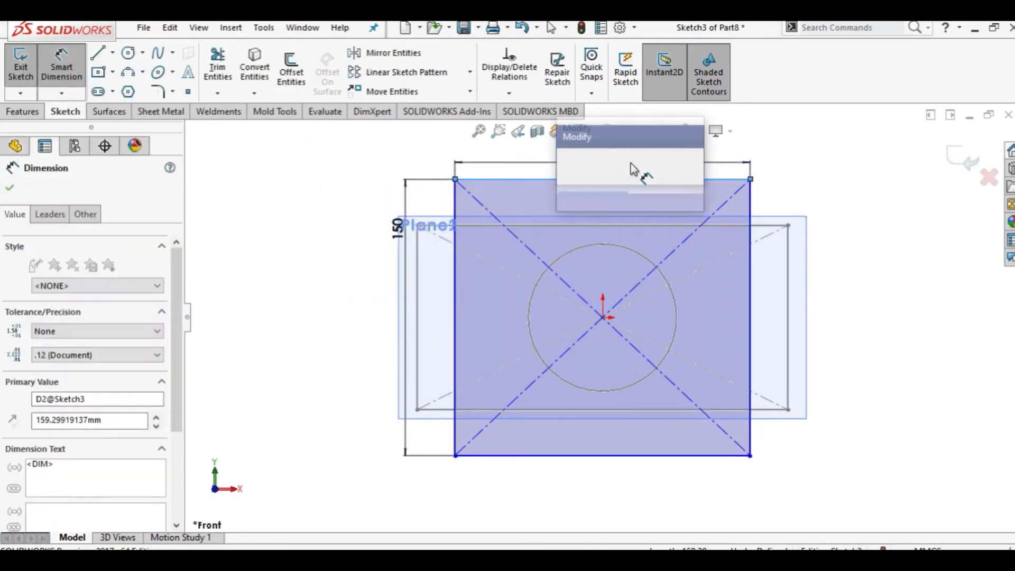
type("150")
key("Return")
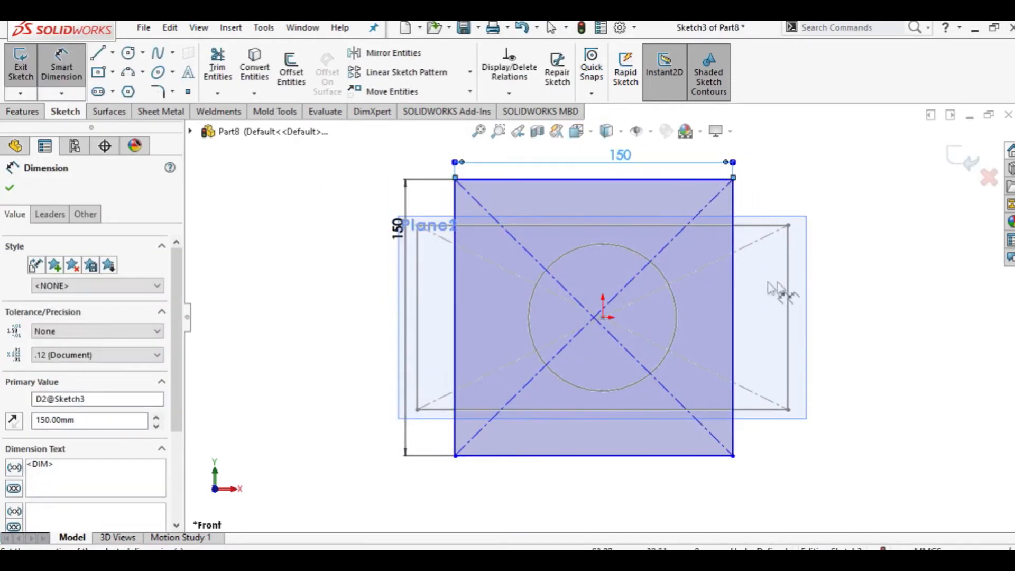
right_click(838, 222)
left_click(869, 261)
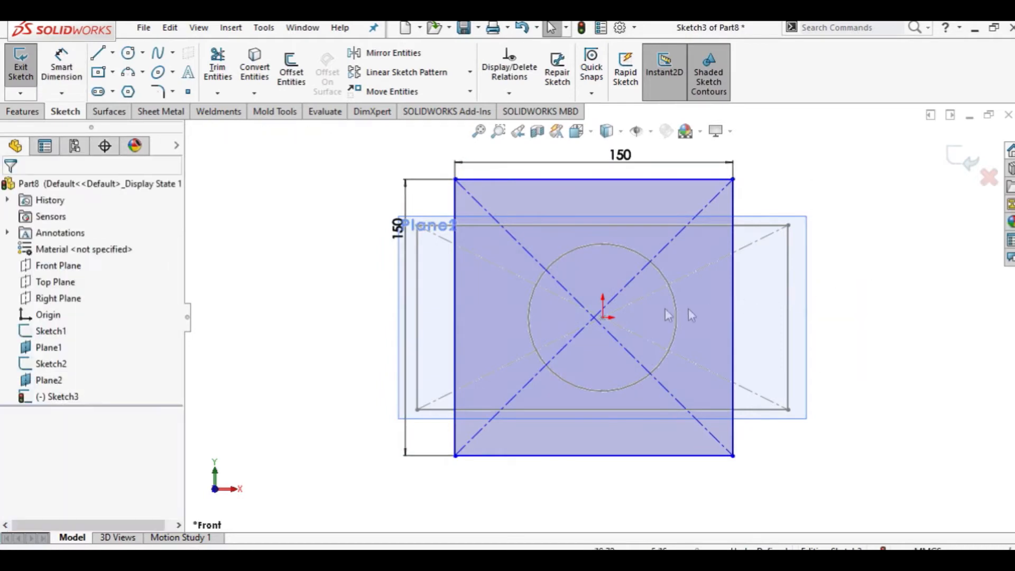
Dimension the vertical distance from the origin to the Plane2 square's lower side at 75 mm.
left_click(594, 319)
left_click(244, 267)
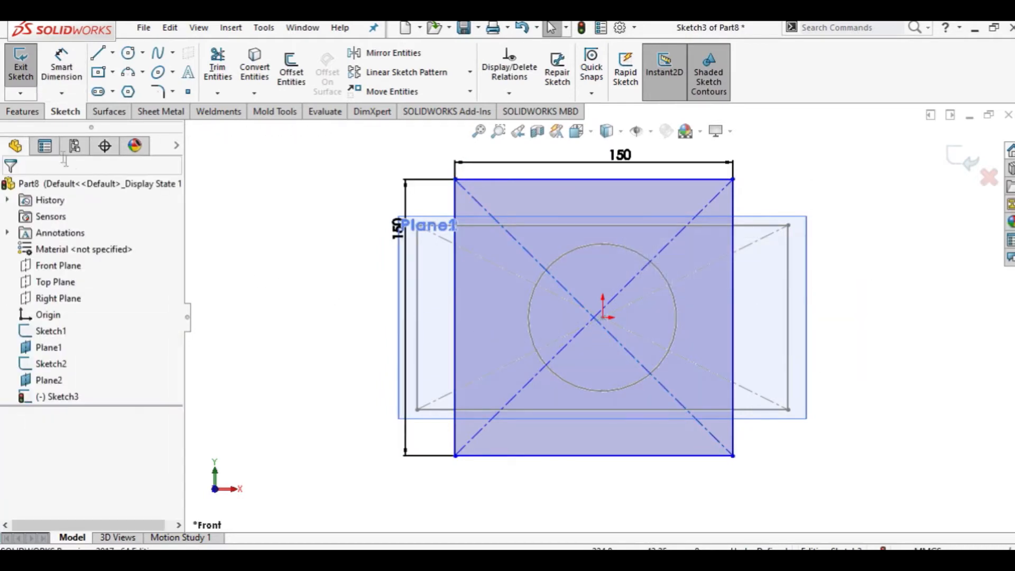
left_click(67, 82)
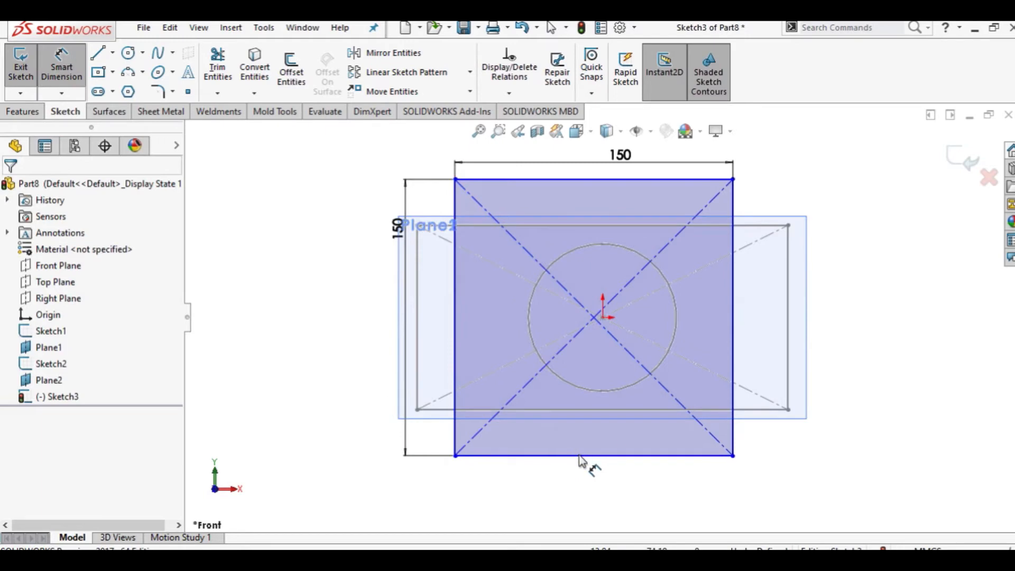
left_click(580, 456)
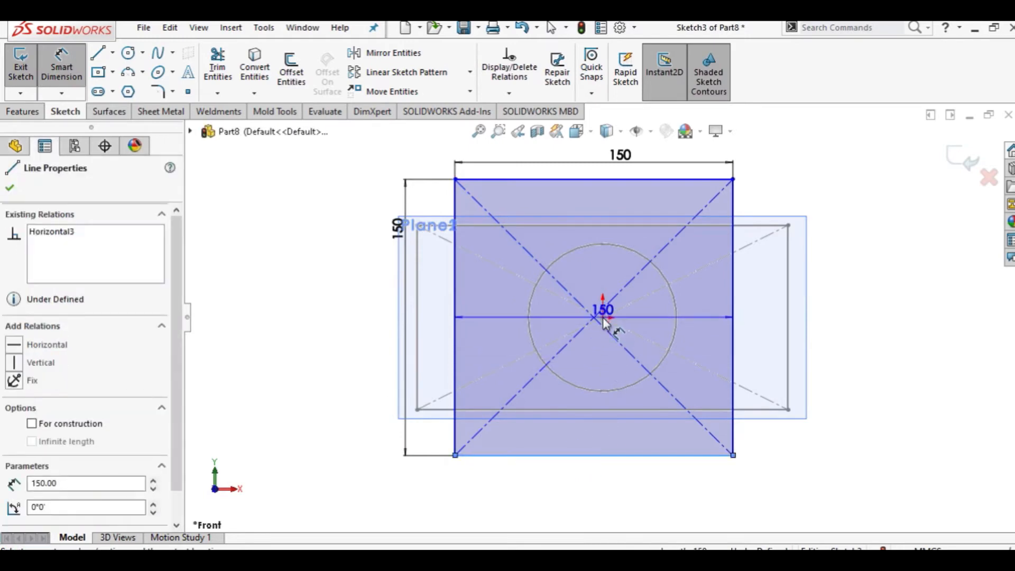
scroll(605, 323, "down", 5)
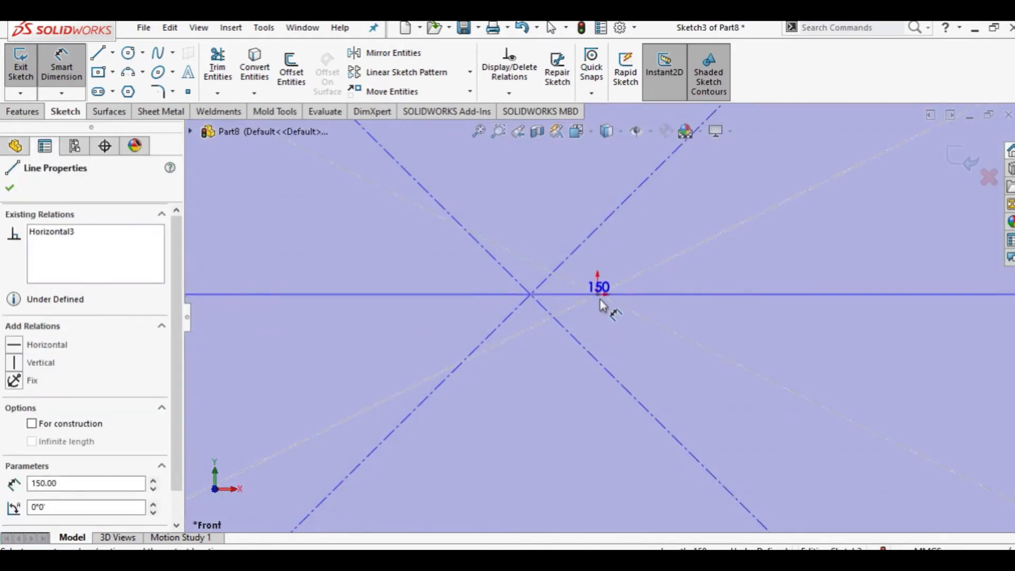
left_click(598, 294)
scroll(602, 298, "up", 5)
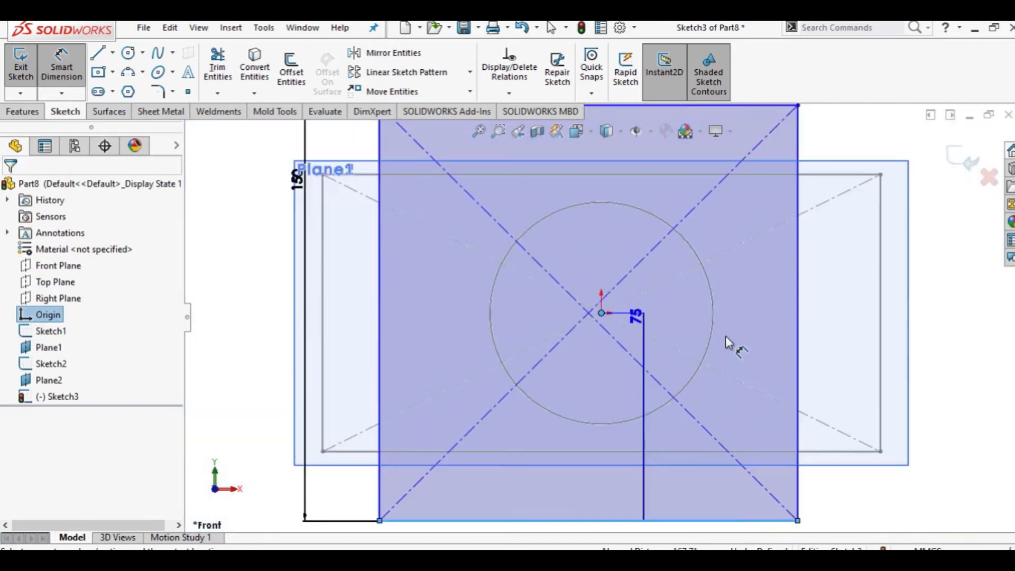
scroll(735, 343, "up", 3)
left_click(886, 359)
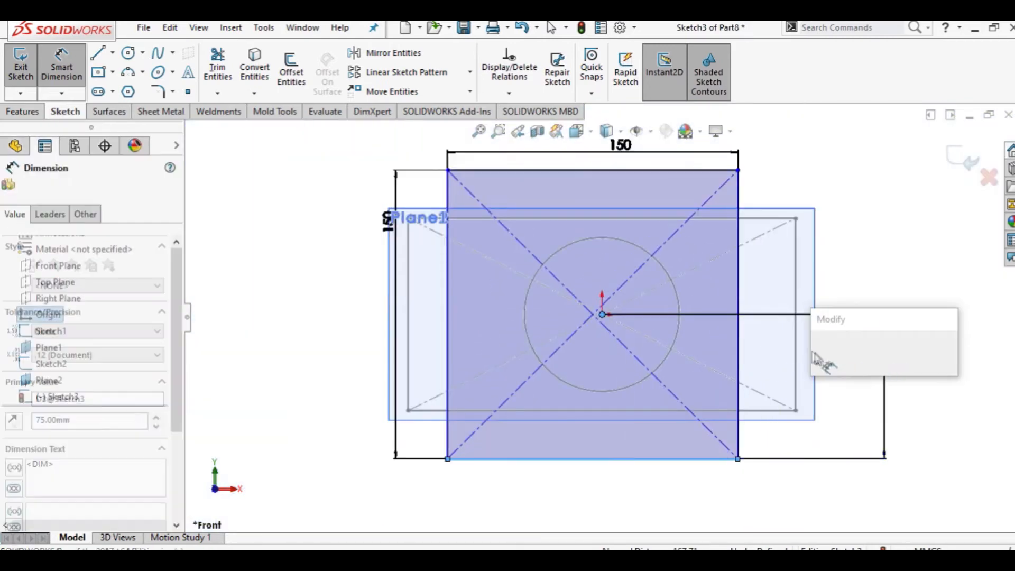
left_click(820, 352)
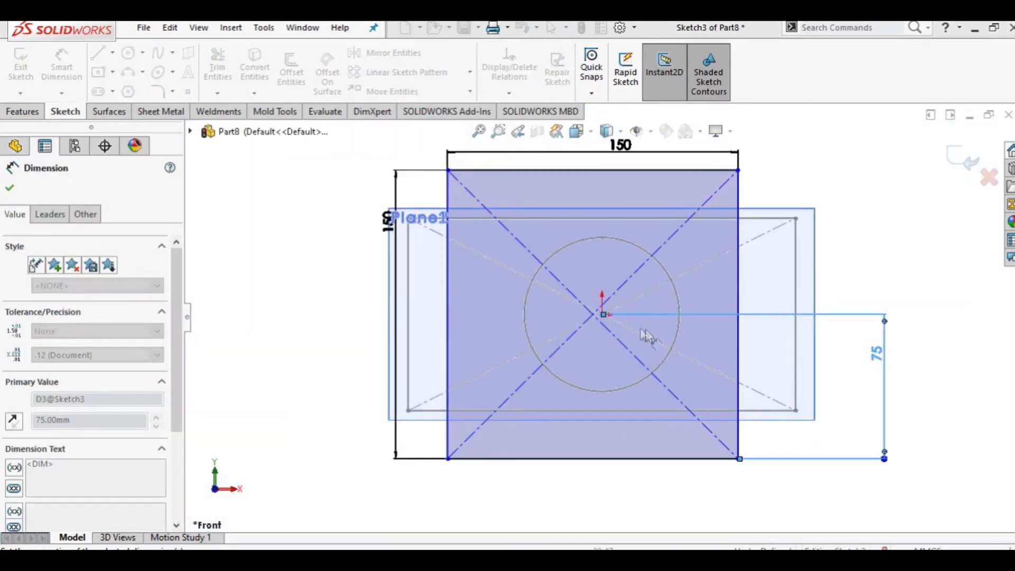
scroll(603, 317, "down", 4)
scroll(608, 315, "up", 4)
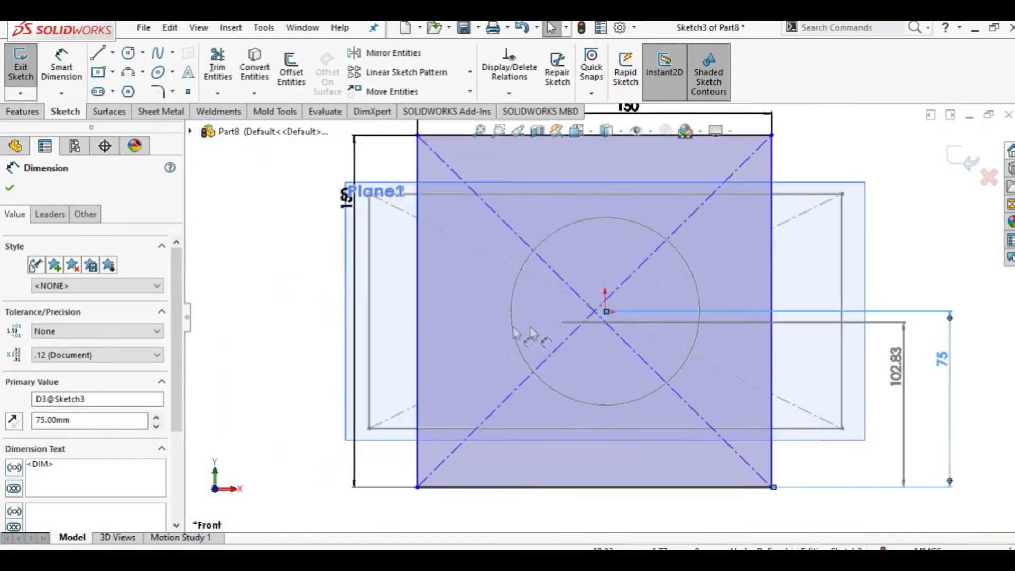
left_click(476, 320)
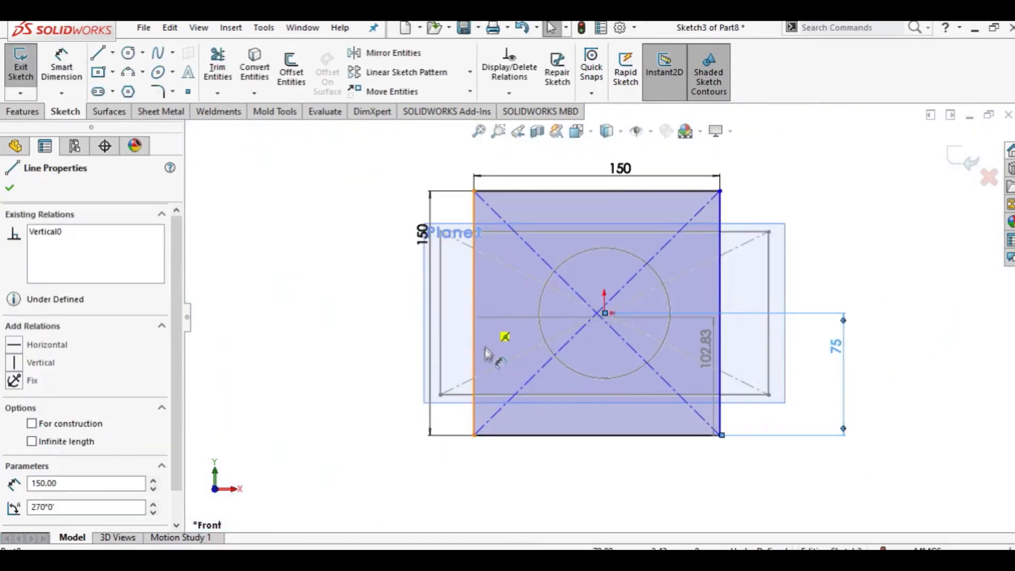
key("ctrl+z")
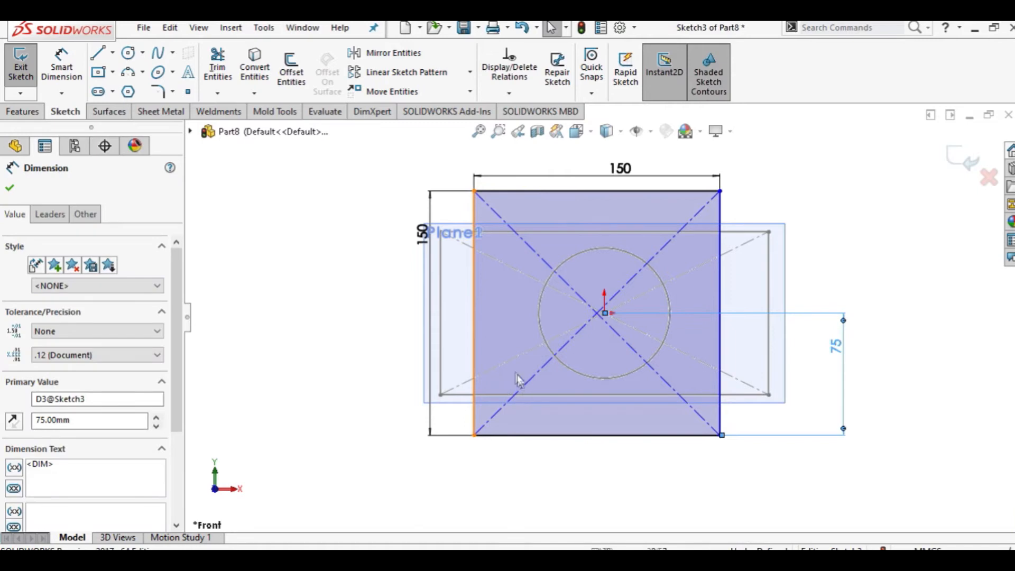
key("Escape")
Dimension the square's left vertical side 75 mm from the origin and exit the sketch.
left_click(80, 78)
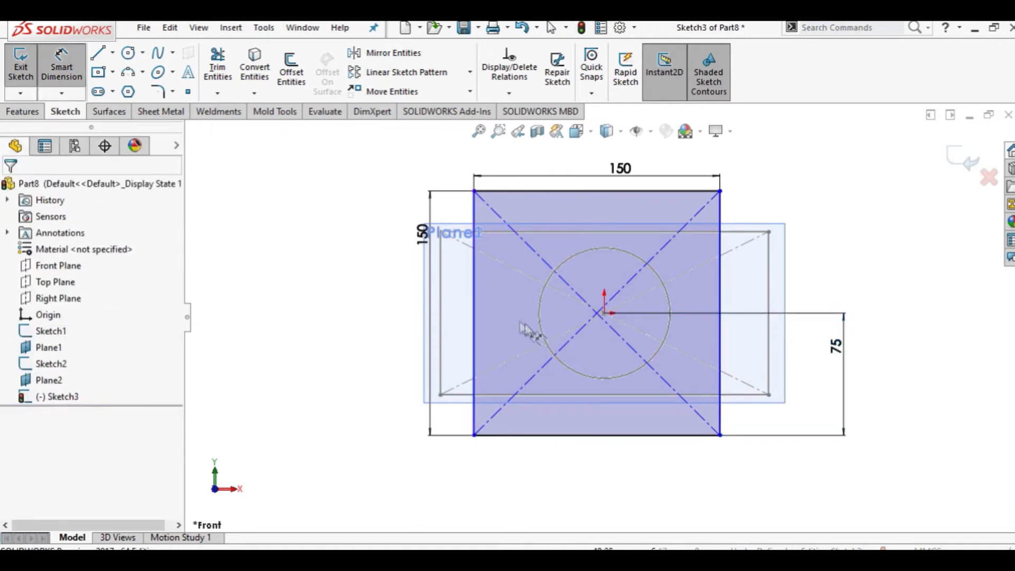
left_click(475, 320)
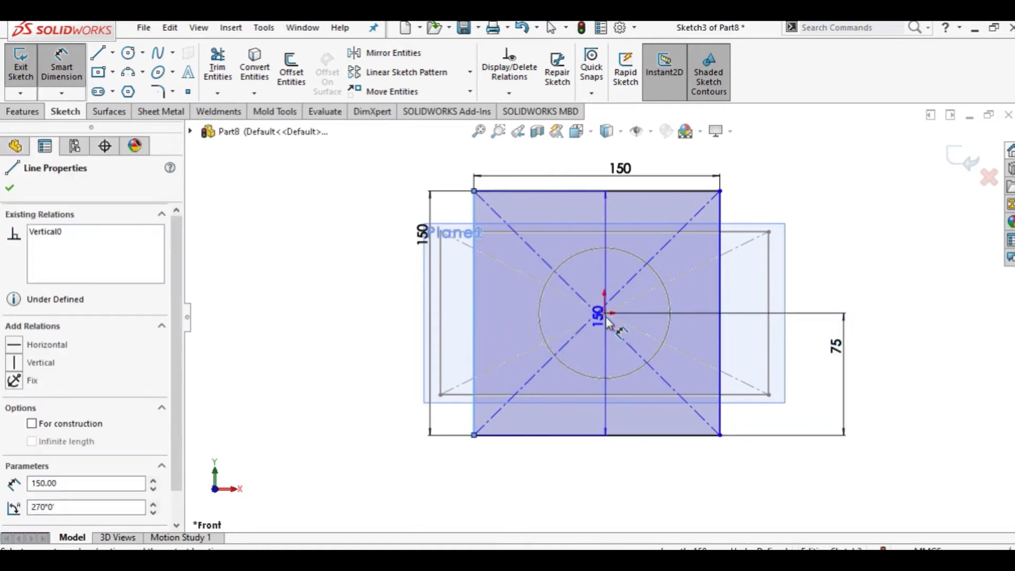
left_click(605, 314)
left_click(585, 493)
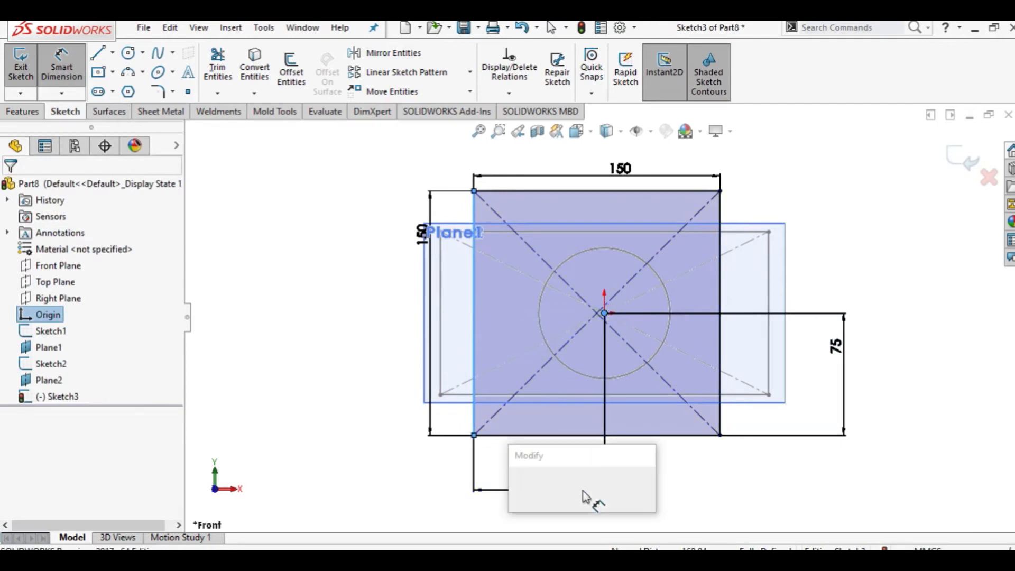
type("75")
key("Return")
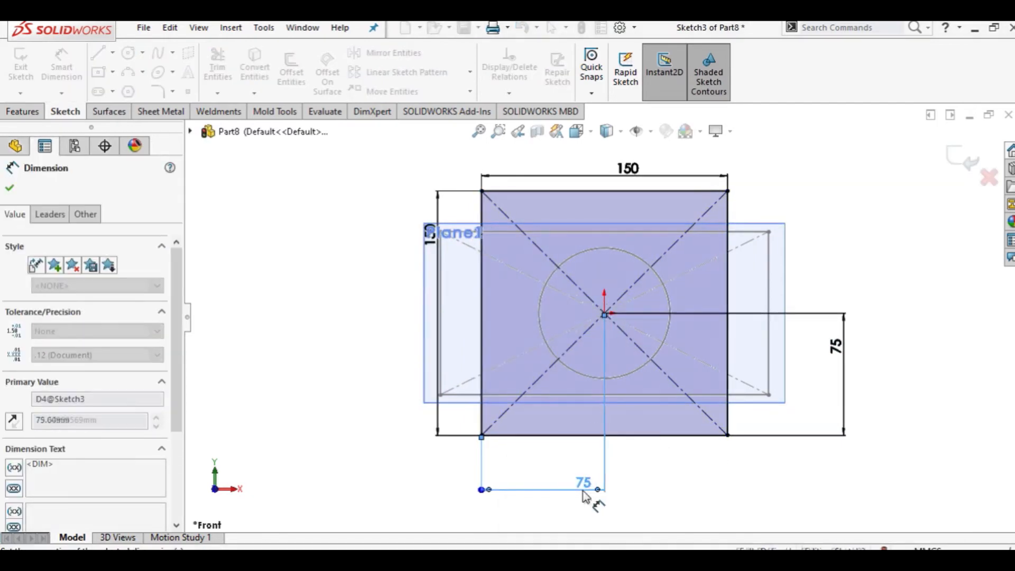
left_click(10, 189)
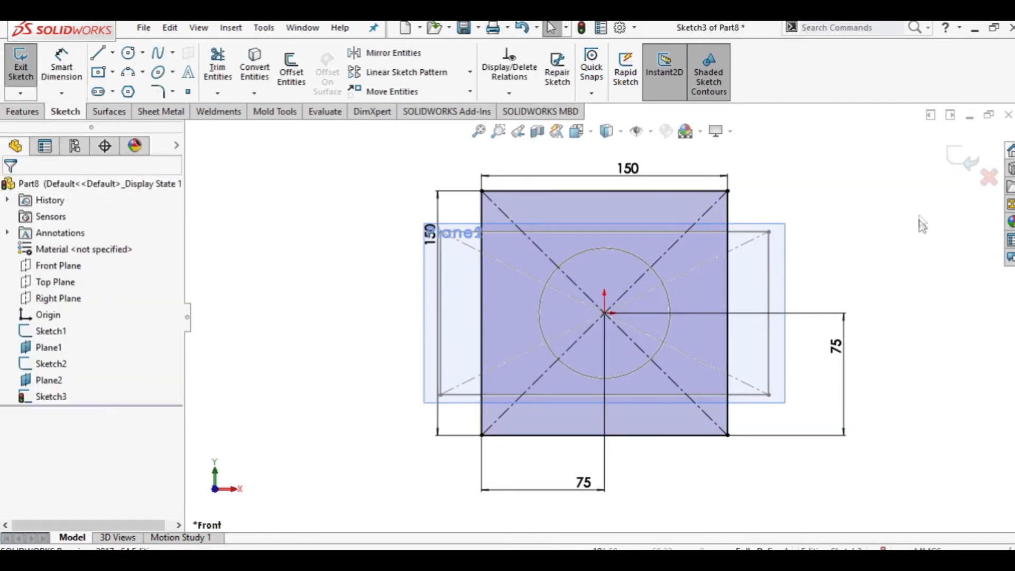
scroll(855, 303, "up", 2)
left_click(826, 324)
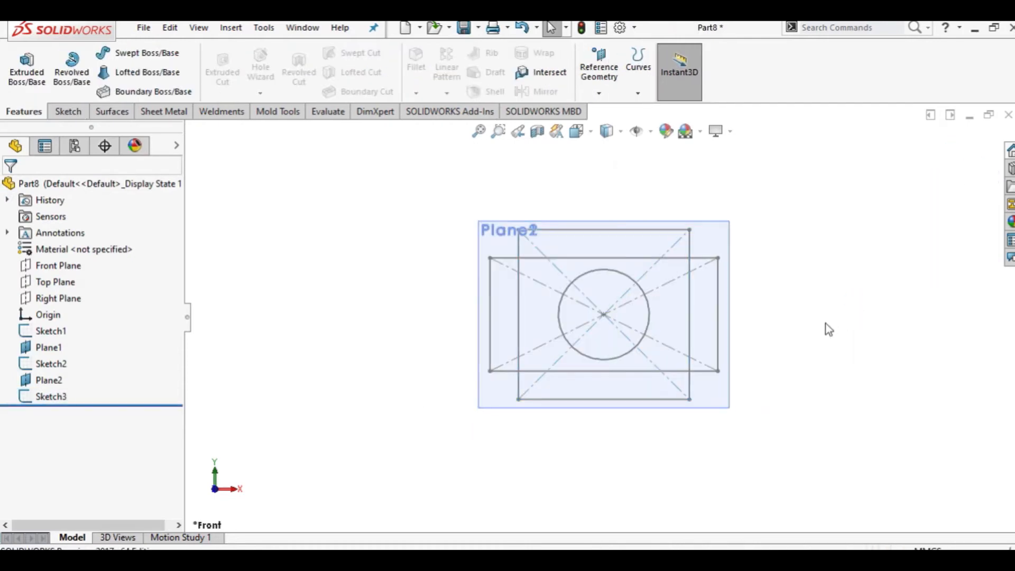
Hide the reference planes Plane2 and Plane1 so only the three profile sketches are displayed.
scroll(826, 324, "up", 1)
middle_click_drag(826, 324, 877, 349)
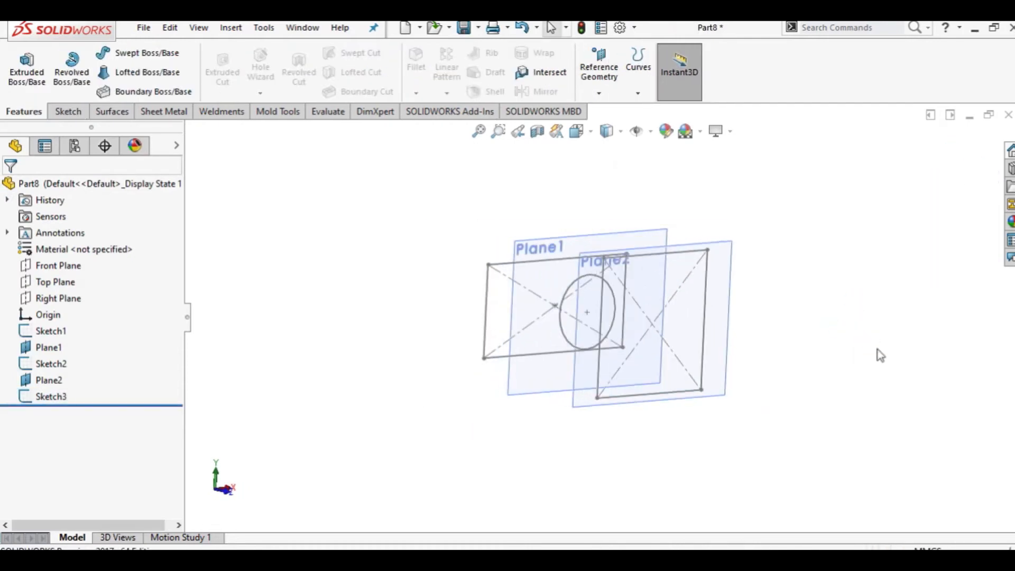
right_click(730, 259)
left_click(788, 232)
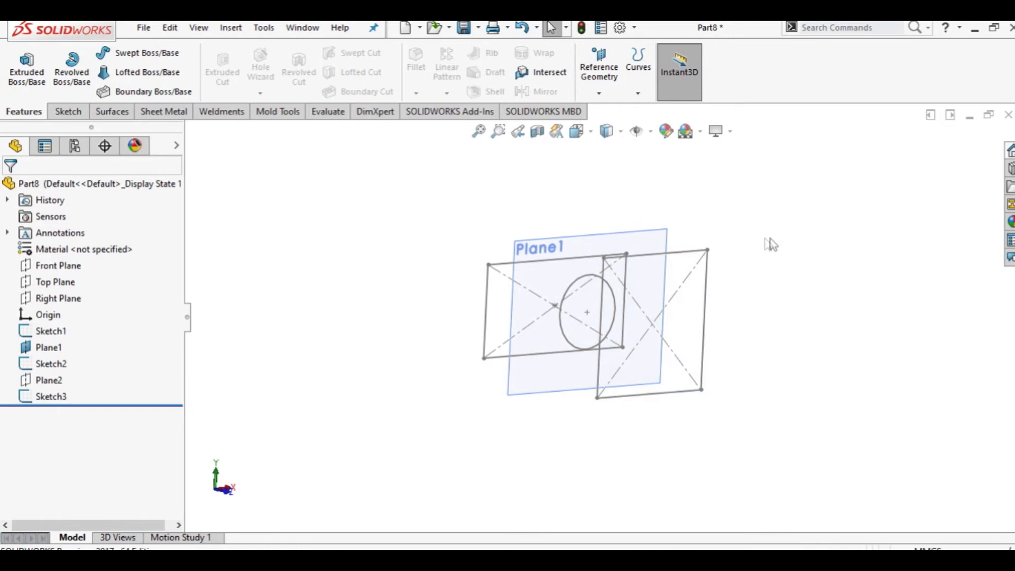
right_click(667, 231)
left_click(724, 213)
Create a lofted boss through the rectangle, circle and square profiles, in that order.
middle_click_drag(757, 292, 845, 399)
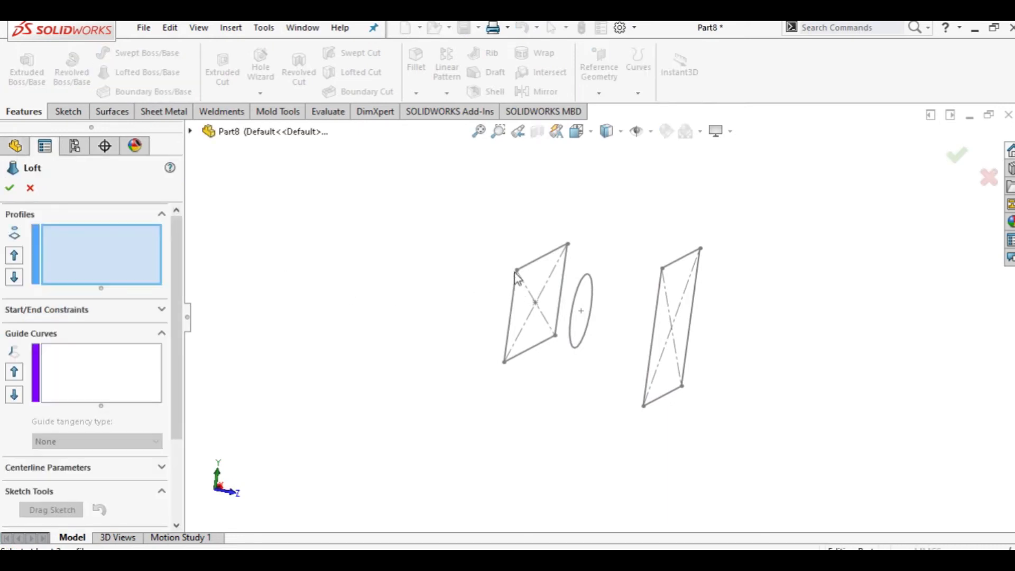
left_click(515, 297)
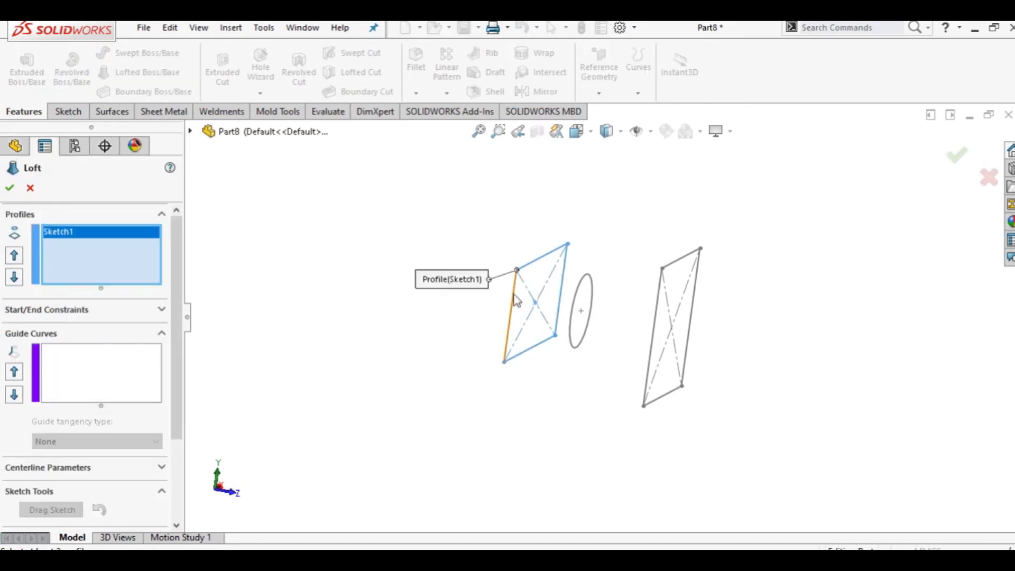
left_click(571, 316)
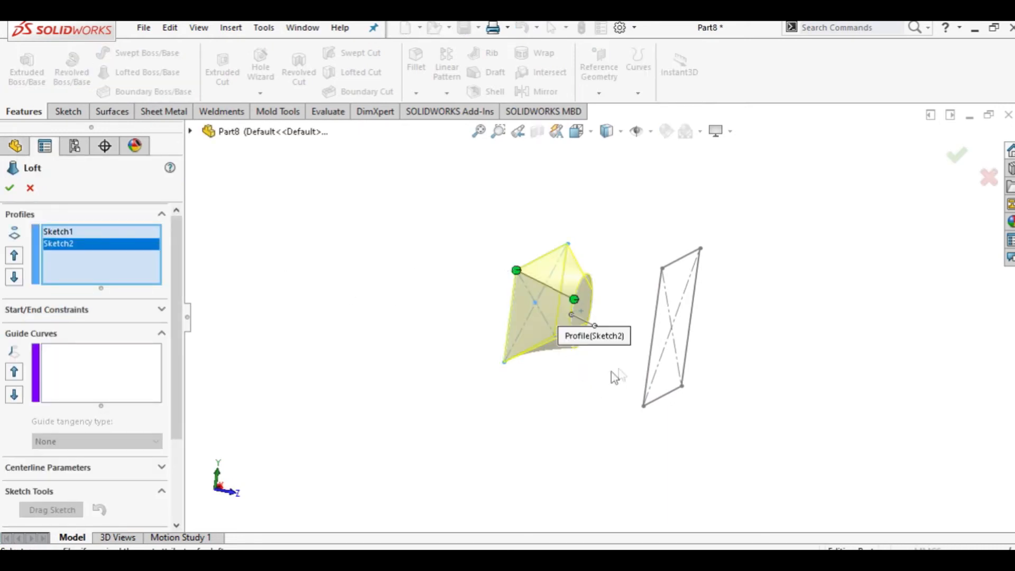
left_click(652, 371)
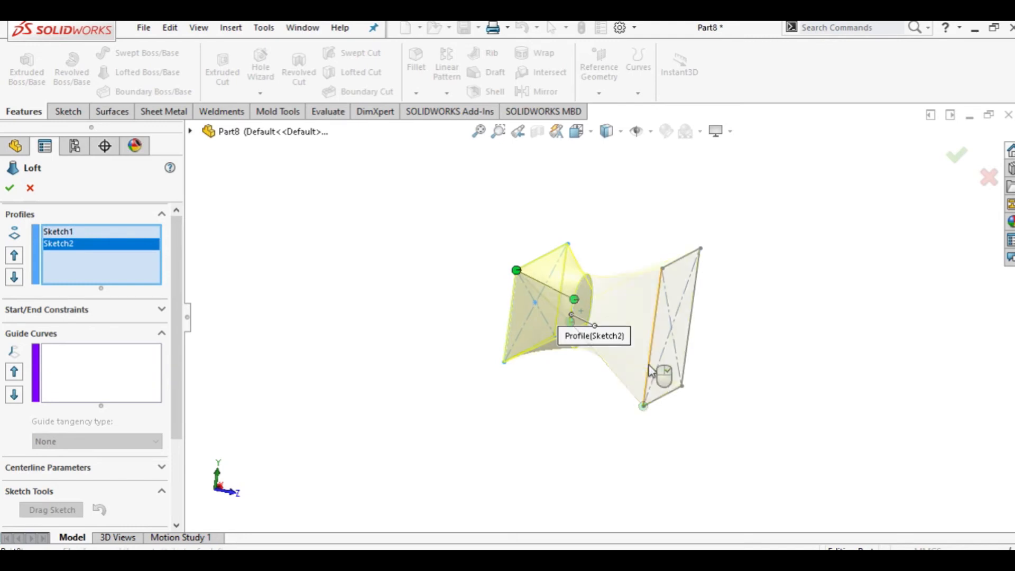
scroll(692, 326, "down", 2)
middle_click_drag(614, 312, 584, 320)
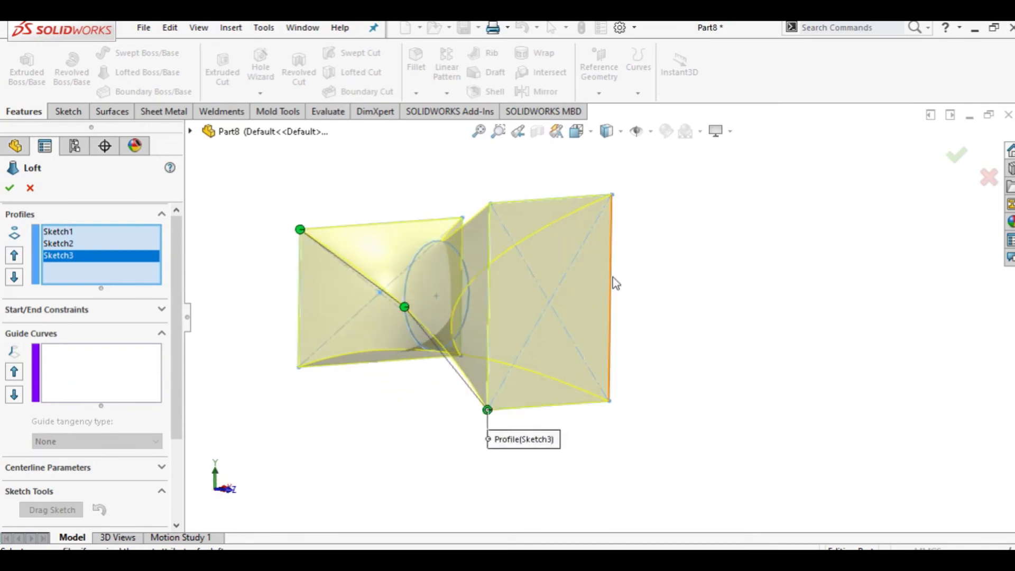
middle_click_drag(614, 278, 651, 330)
mouse_move(566, 272)
middle_mouse_down()
mouse_move(625, 281)
mouse_move(592, 320)
mouse_move(603, 344)
mouse_move(596, 333)
mouse_move(624, 320)
mouse_move(649, 329)
mouse_move(649, 271)
middle_mouse_up()
key("Return")
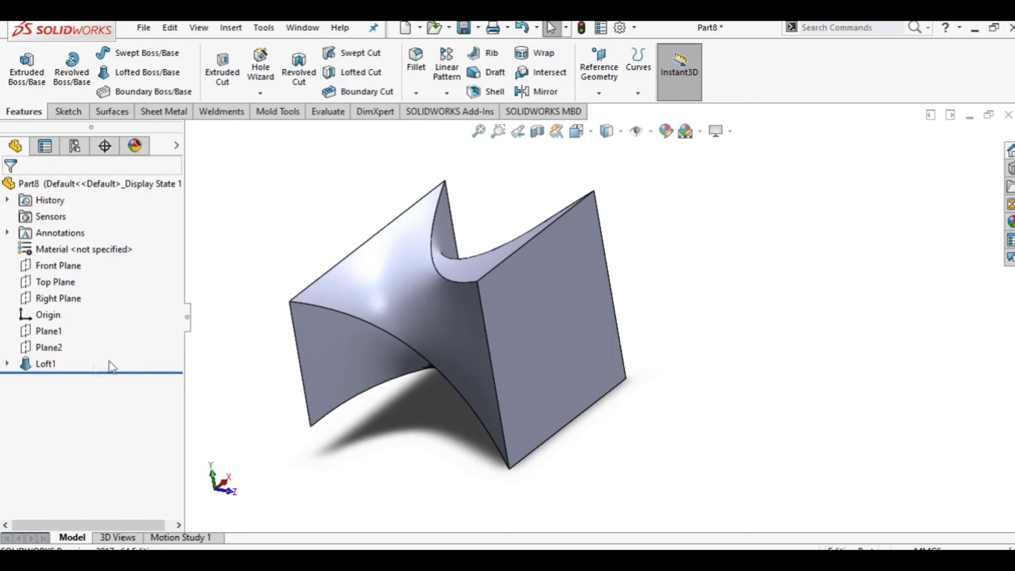
Edit the loft and move its connector on the square profile to the upper corner corresponding to the rectangle's connector corner.
right_click(42, 364)
left_click(72, 239)
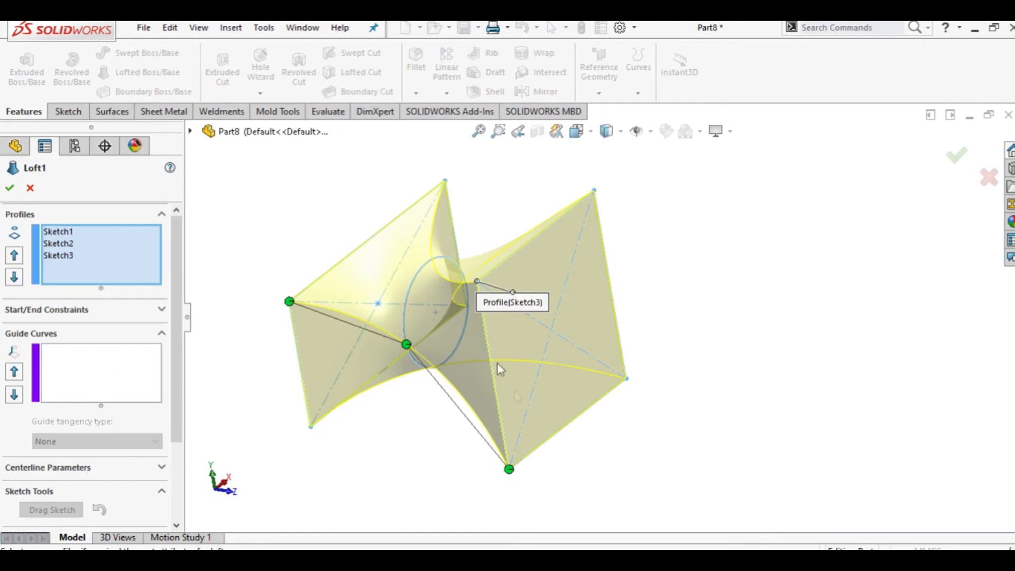
middle_click_drag(493, 344, 706, 285)
middle_click_drag(542, 335, 484, 359)
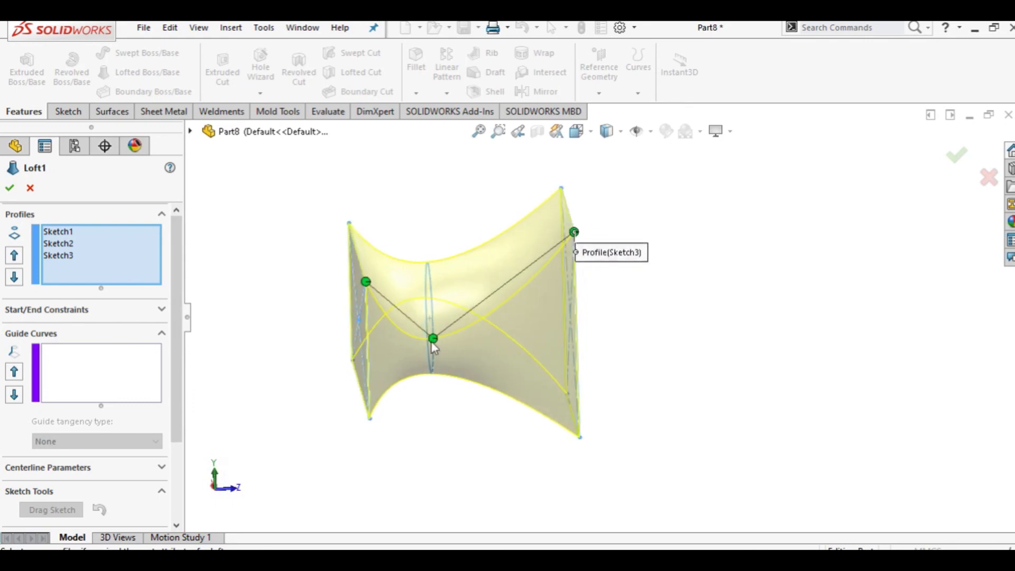
middle_click_drag(432, 320, 635, 412)
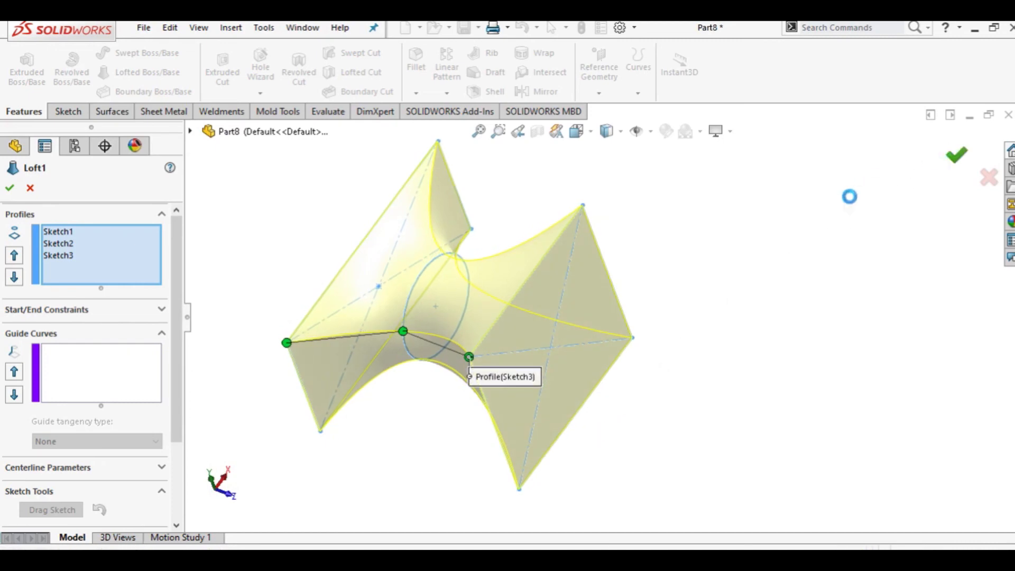
Orient the model to a corner-on isometric view to examine the finished loft.
middle_click_drag(741, 274, 576, 284)
left_click(577, 132)
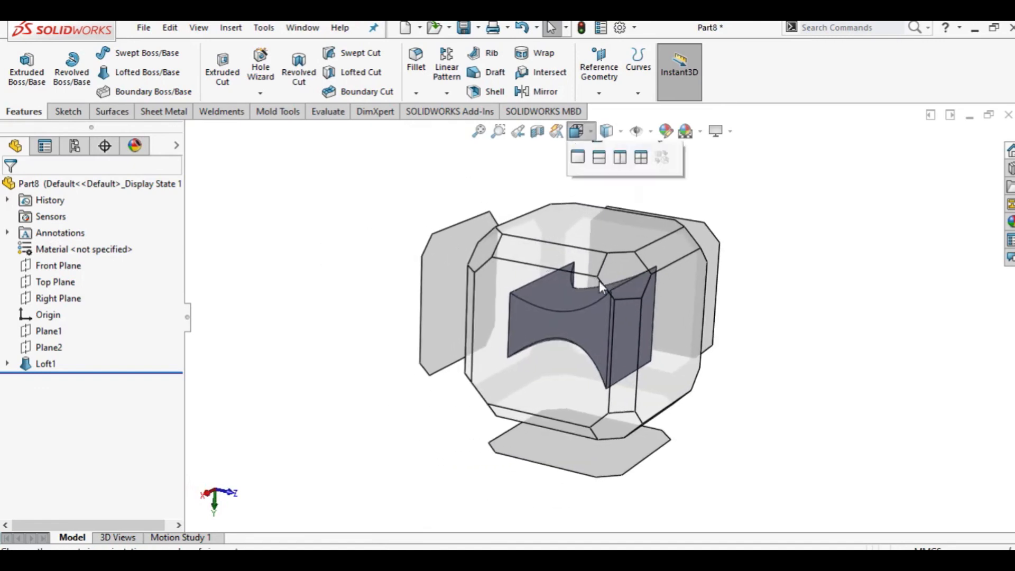
left_click(608, 281)
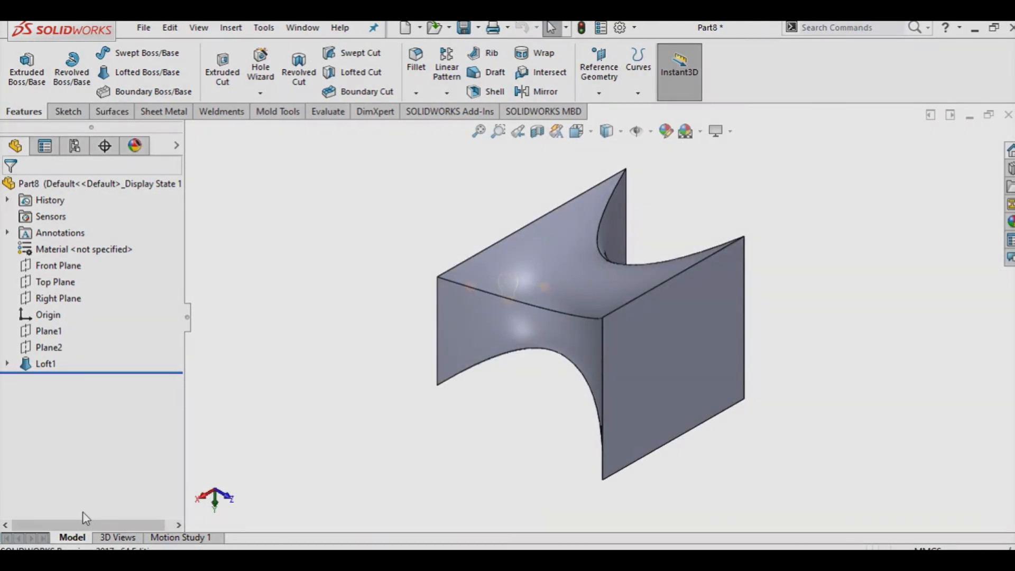